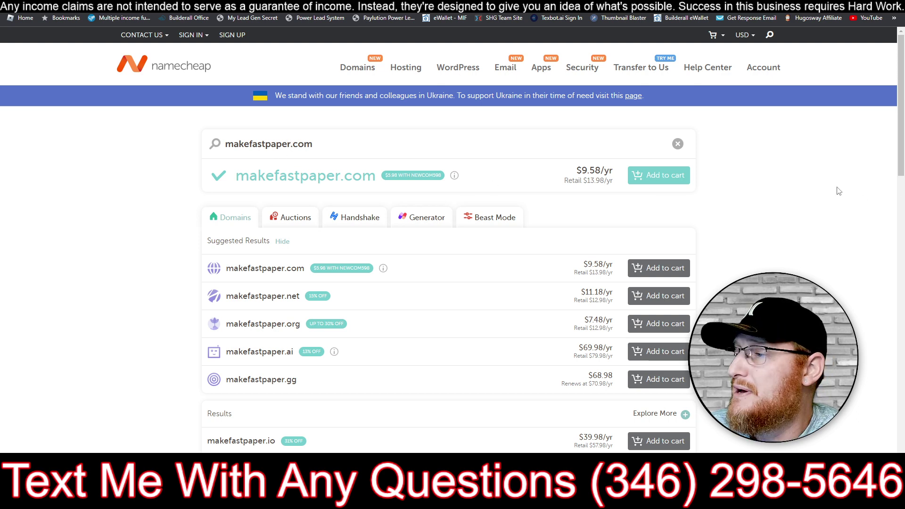
Add the makefastpaper.com domain to the shopping cart.
left_click(677, 178)
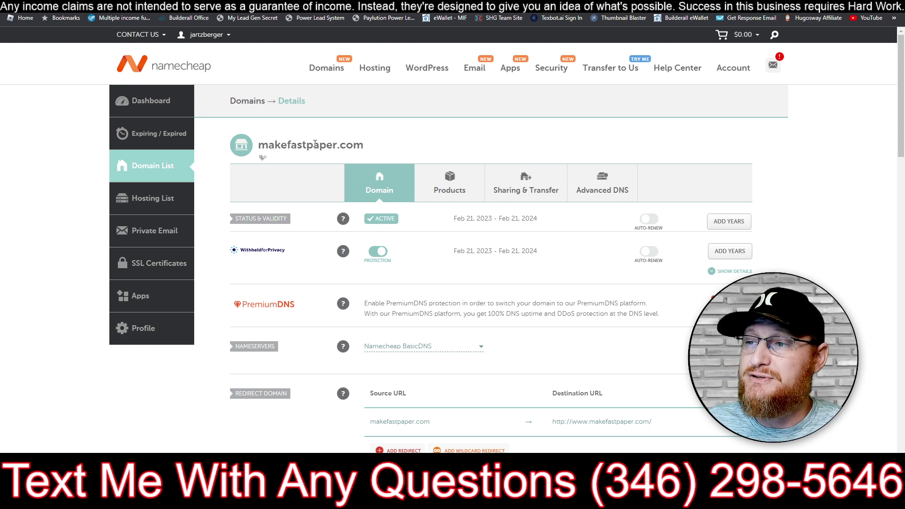
Go to the account dashboard and open the management page of the makefastpaper.com domain from there.
scroll(226, 141, "down", 1)
scroll(224, 148, "up", 1)
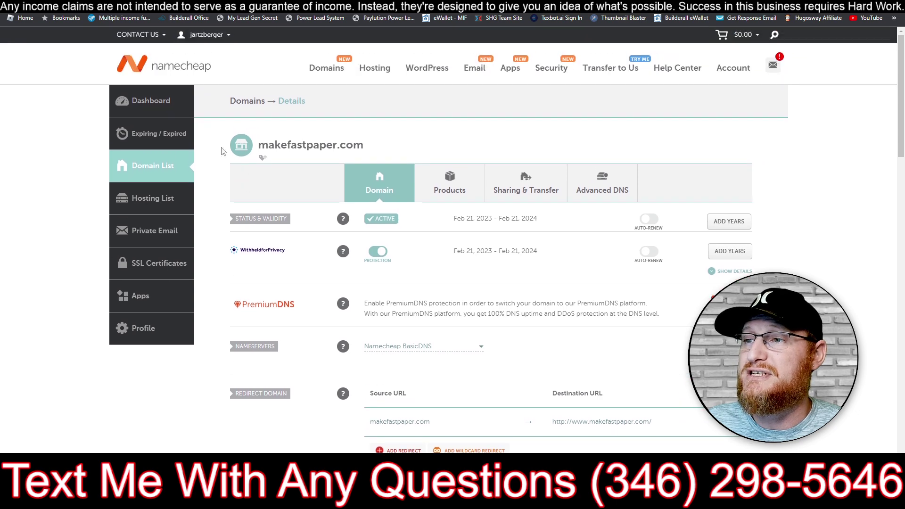
left_click(168, 97)
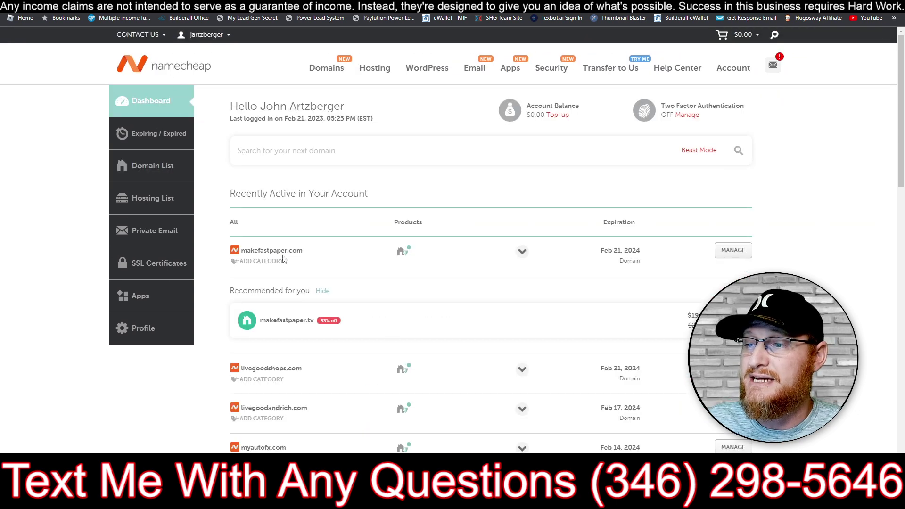
scroll(358, 292, "down", 2)
scroll(424, 330, "up", 2)
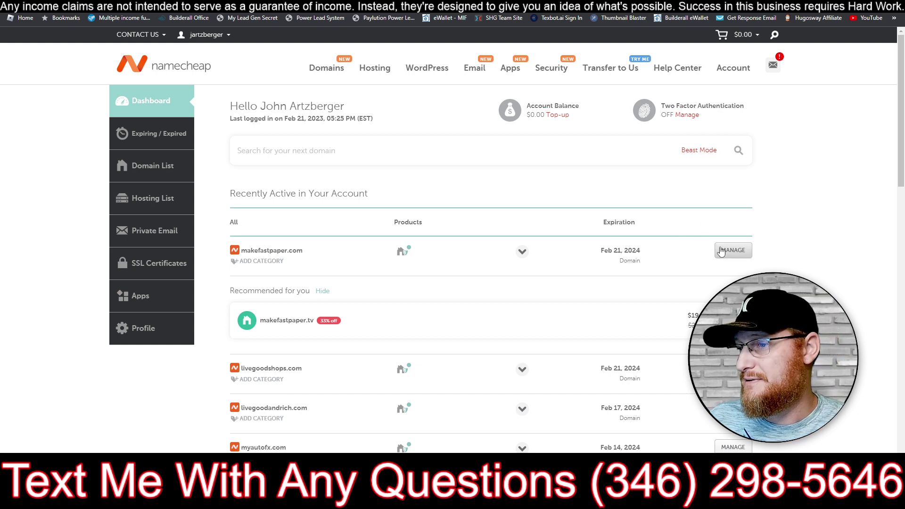
mouse_move(326, 74)
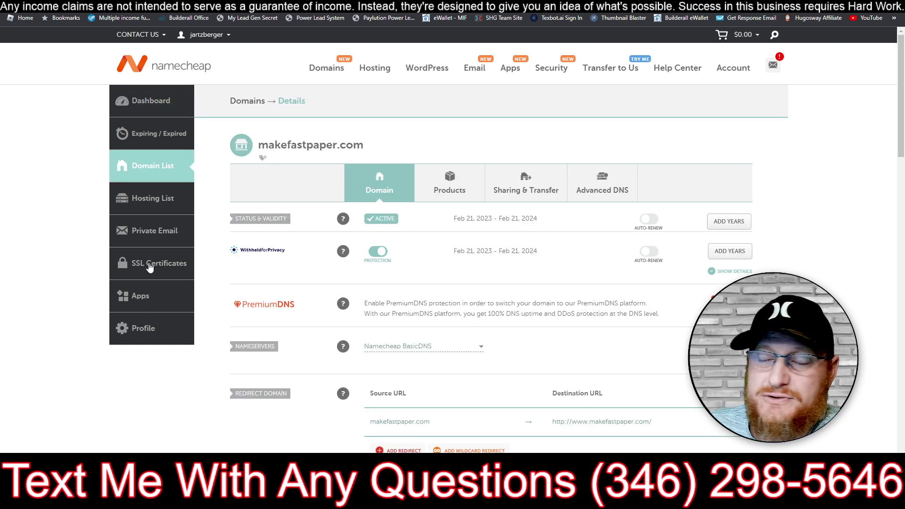
Switch the nameservers of makefastpaper.com to Custom DNS.
scroll(523, 320, "down", 1)
scroll(547, 316, "up", 1)
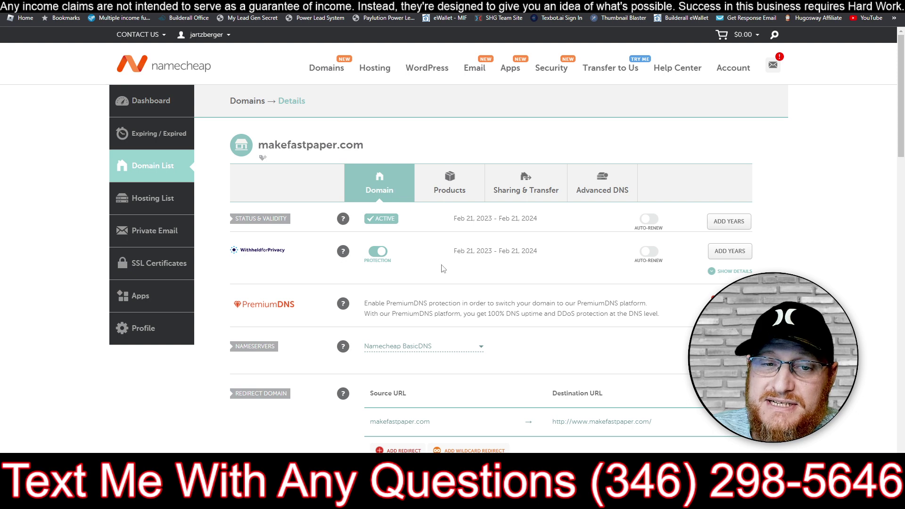
scroll(443, 278, "down", 1)
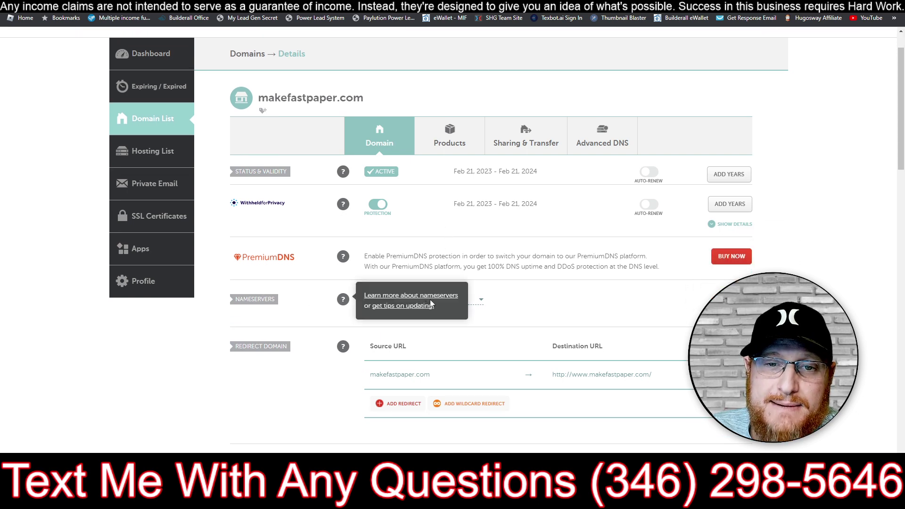
left_click(481, 300)
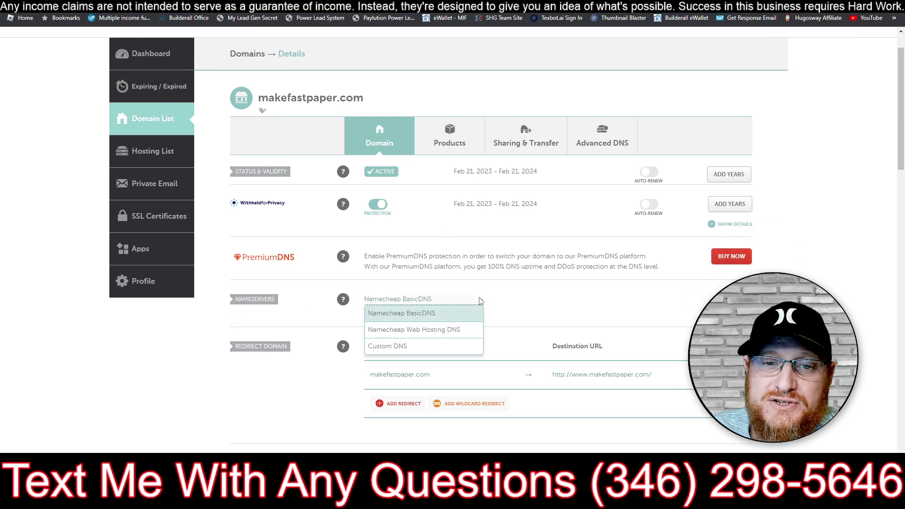
left_click(431, 348)
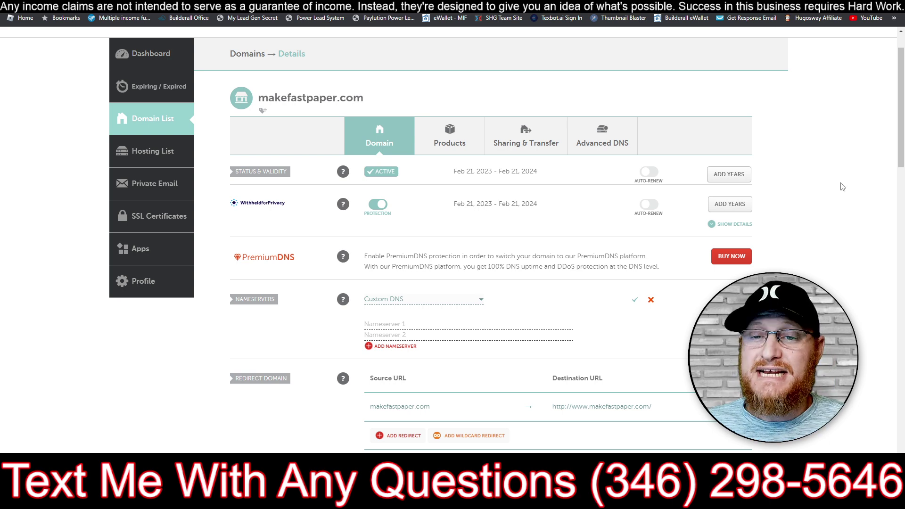
Open the Cloudflare website in a new browser tab and go to its account login.
key("ctrl+t")
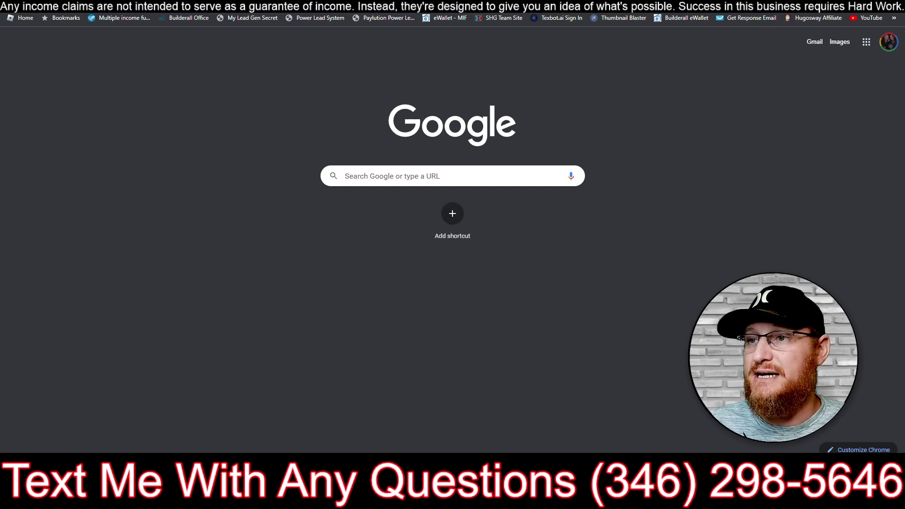
type("cloud")
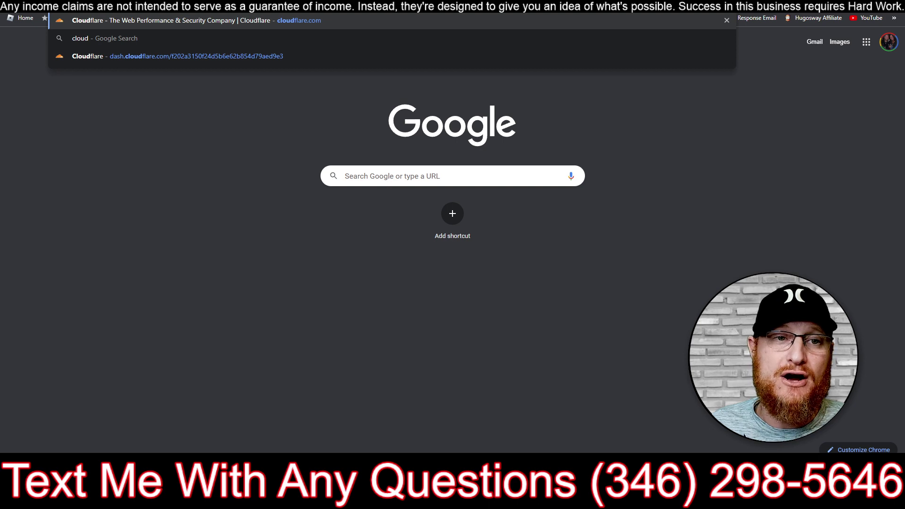
type("l")
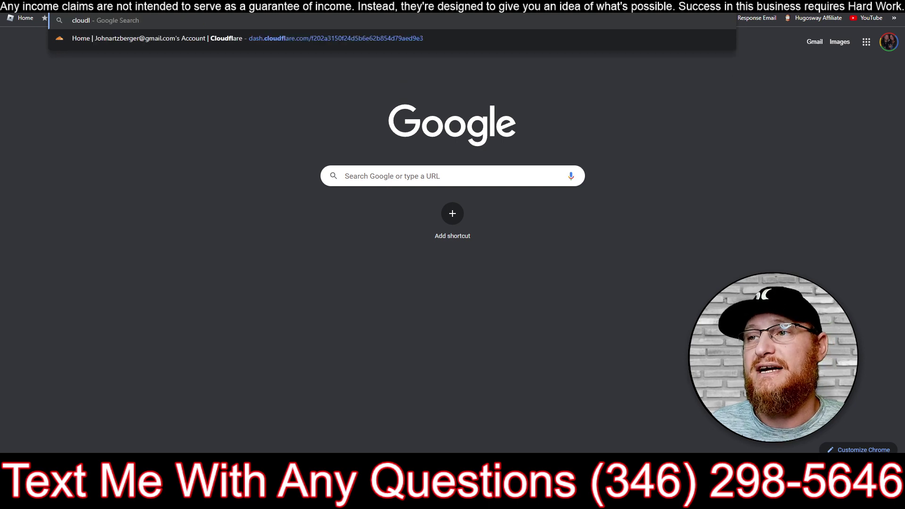
key("BackSpace")
type("flare")
key("Return")
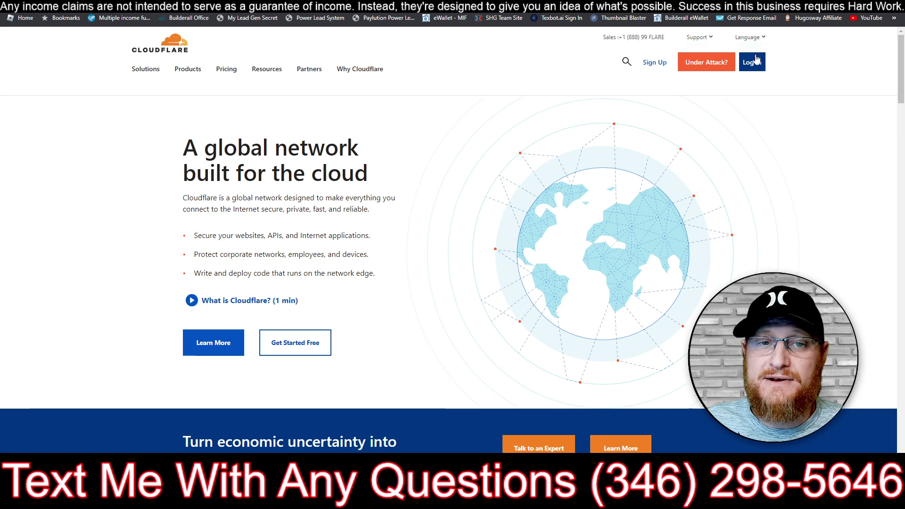
left_click(758, 66)
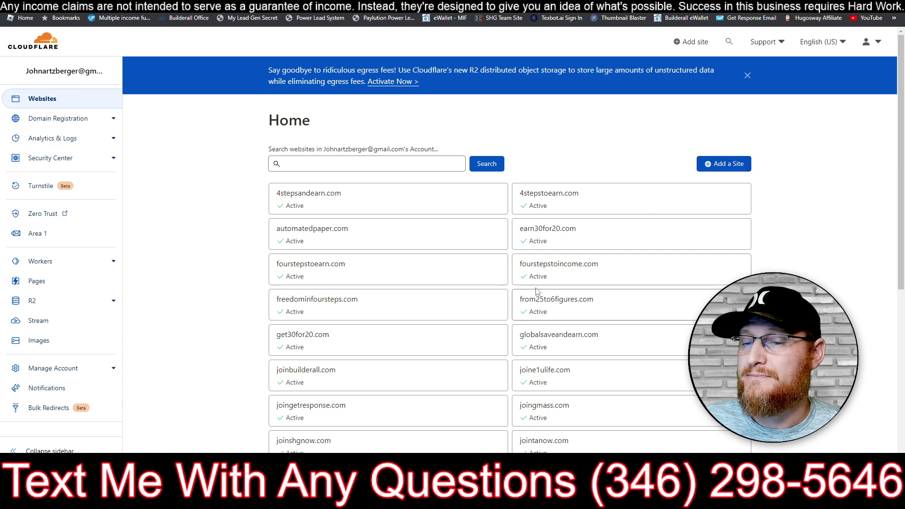
Add makefastpaper.com as a new site in the Cloudflare account.
left_click(730, 168)
left_click(272, 115)
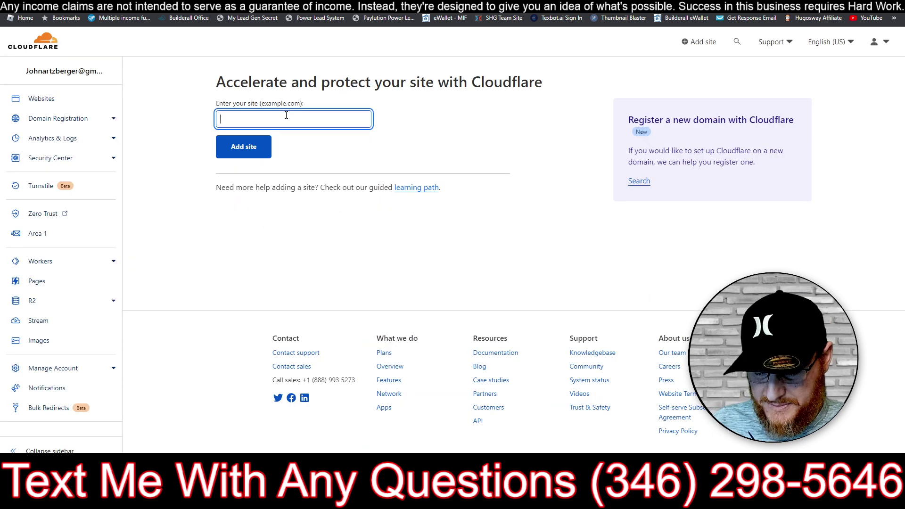
type("makefastpaper")
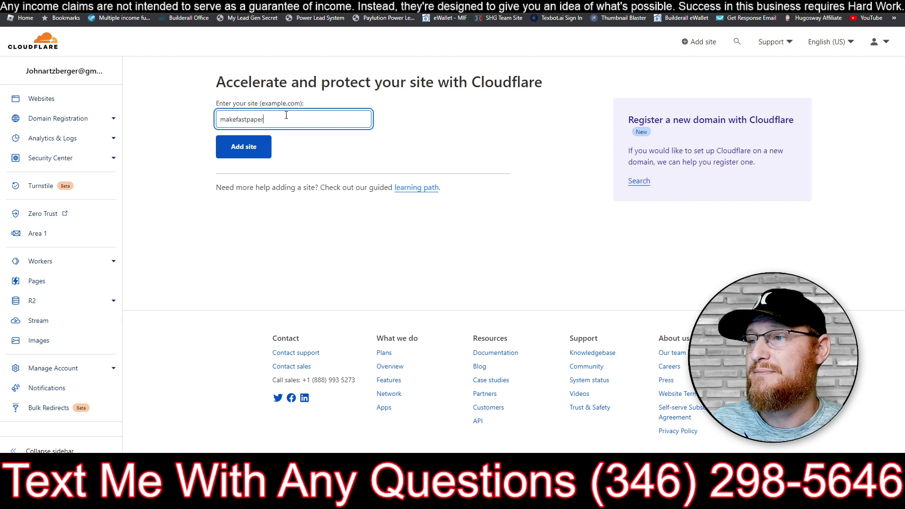
type(".com")
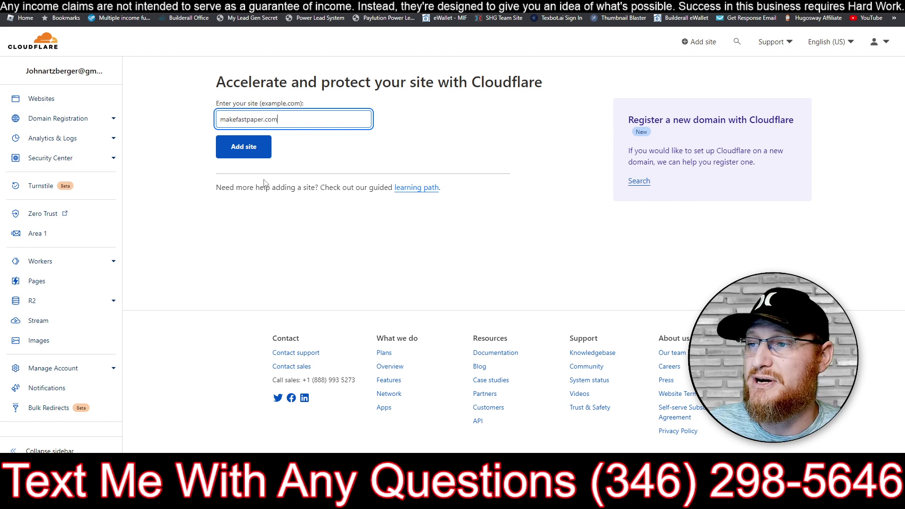
left_click(245, 150)
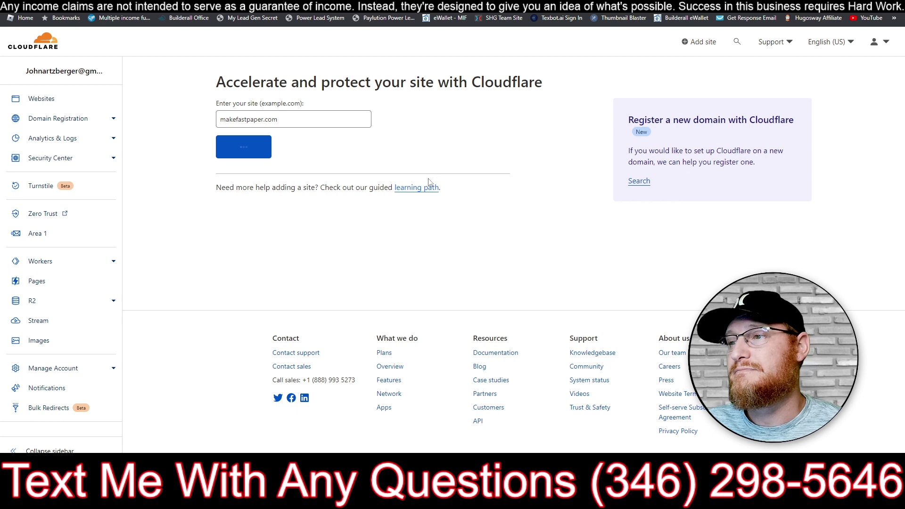
Choose the Free plan for makefastpaper.com and continue the site setup.
scroll(447, 174, "down", 5)
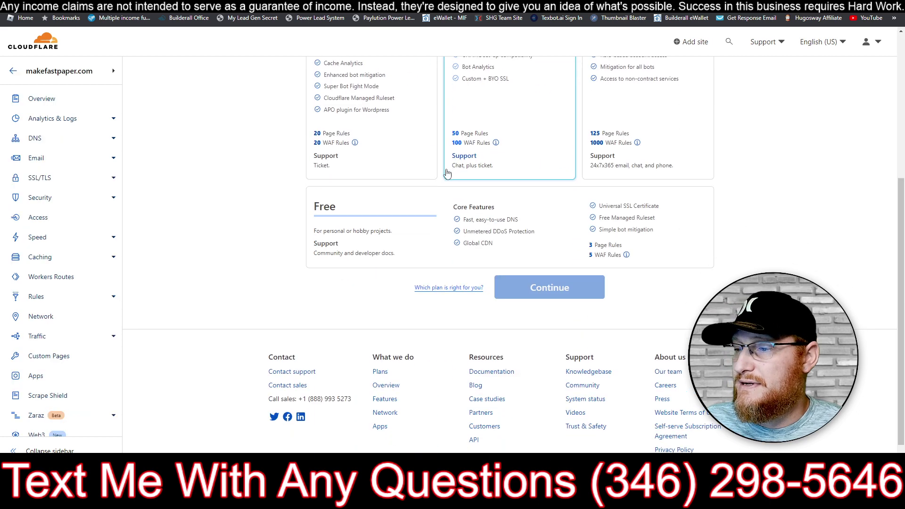
scroll(448, 174, "down", 1)
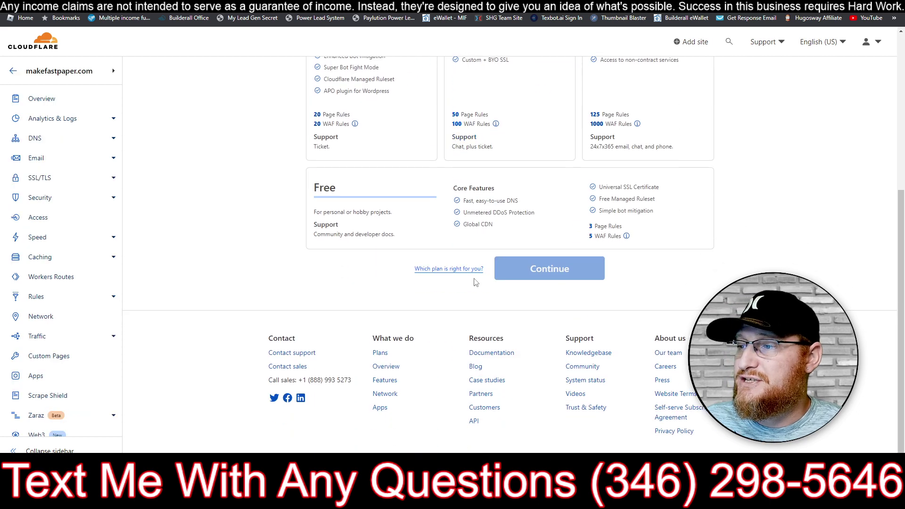
left_click(362, 189)
left_click(555, 274)
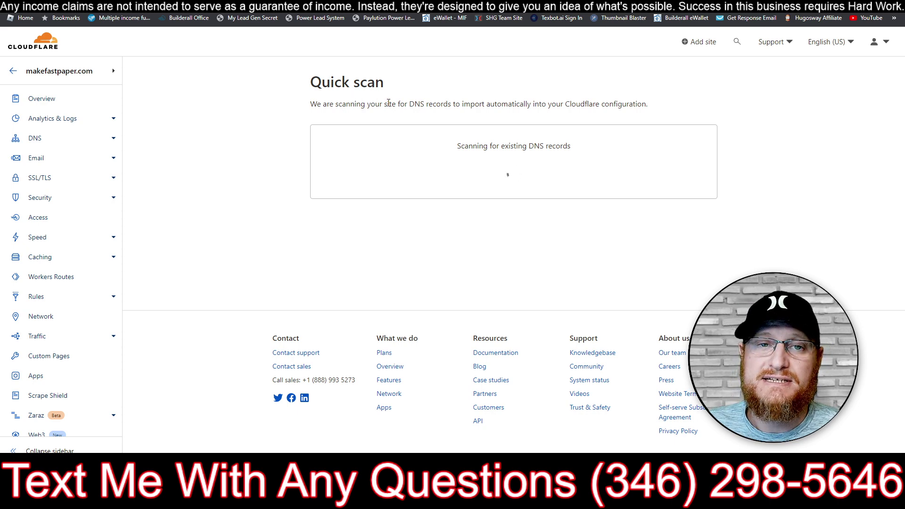
Accept the scanned DNS records for makefastpaper.com and continue to the nameserver instructions.
scroll(392, 107, "down", 4)
scroll(392, 107, "down", 2)
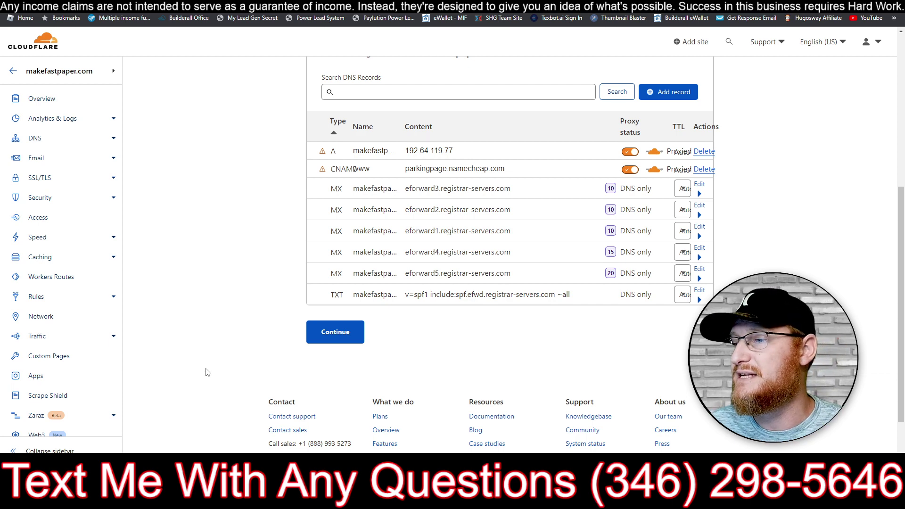
left_click(326, 333)
scroll(475, 241, "down", 3)
scroll(465, 176, "up", 2)
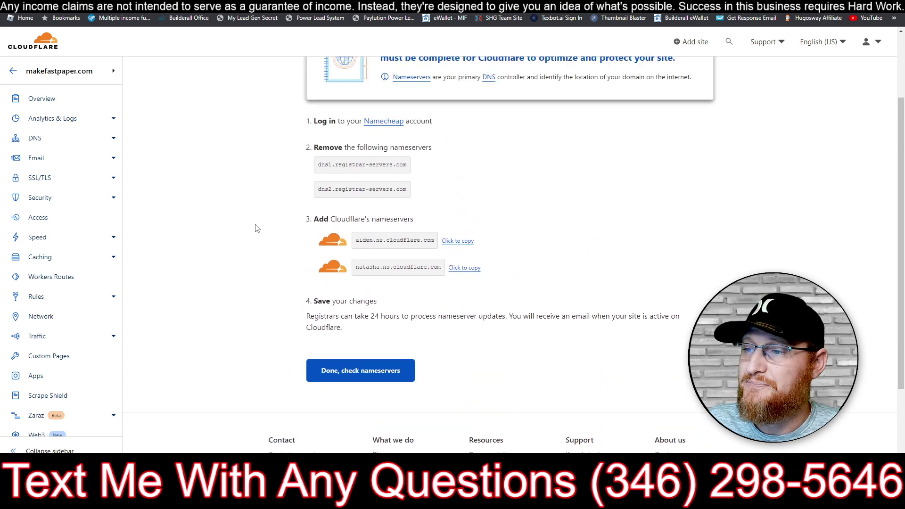
Copy Cloudflare's nameserver aiden.ns.cloudflare.com and paste it as Nameserver 1 for makefastpaper.com in Namecheap.
triple_click(316, 220)
left_click(427, 219)
left_click(467, 242)
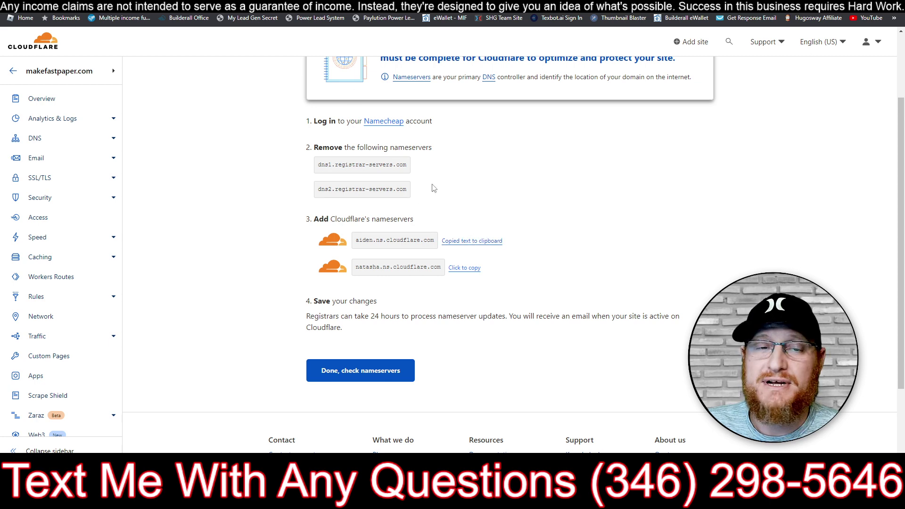
key("ctrl+Tab")
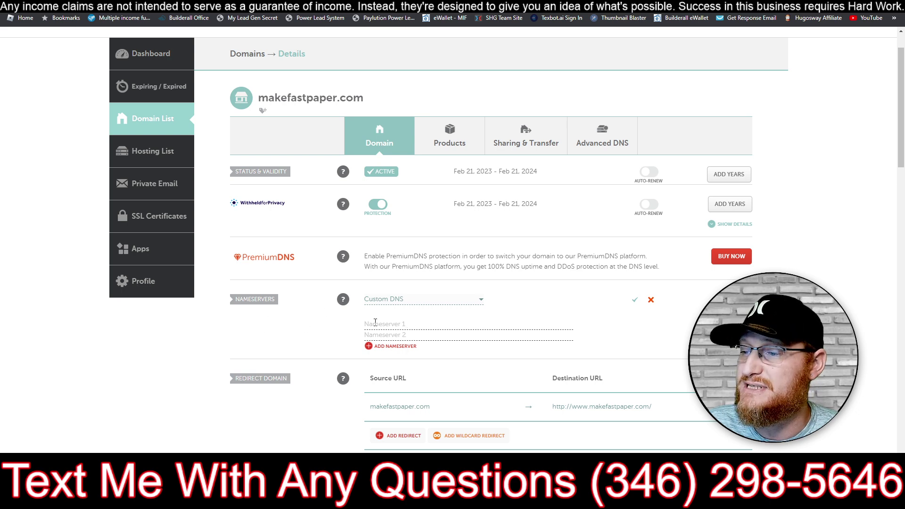
right_click(401, 323)
left_click(445, 244)
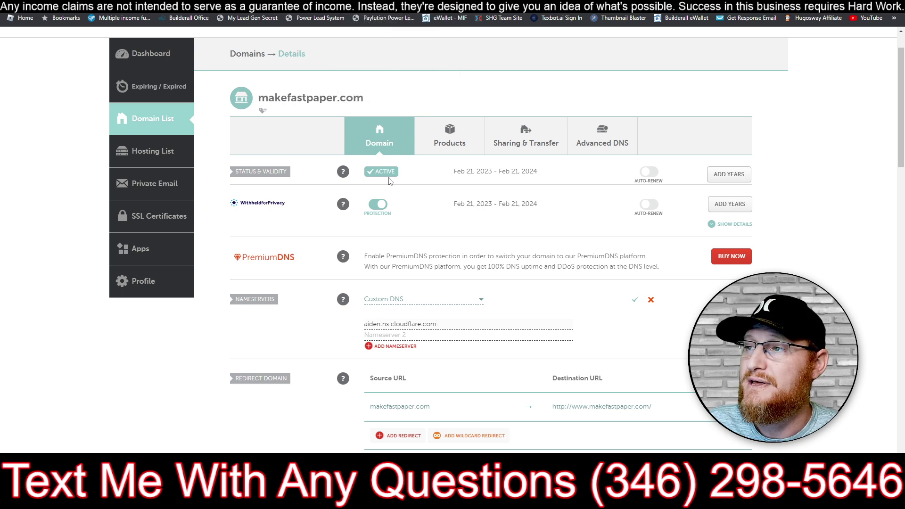
Copy natasha.ns.cloudflare.com from Cloudflare, paste it as Nameserver 2 in Namecheap, and save the custom nameservers.
key("ctrl+Tab")
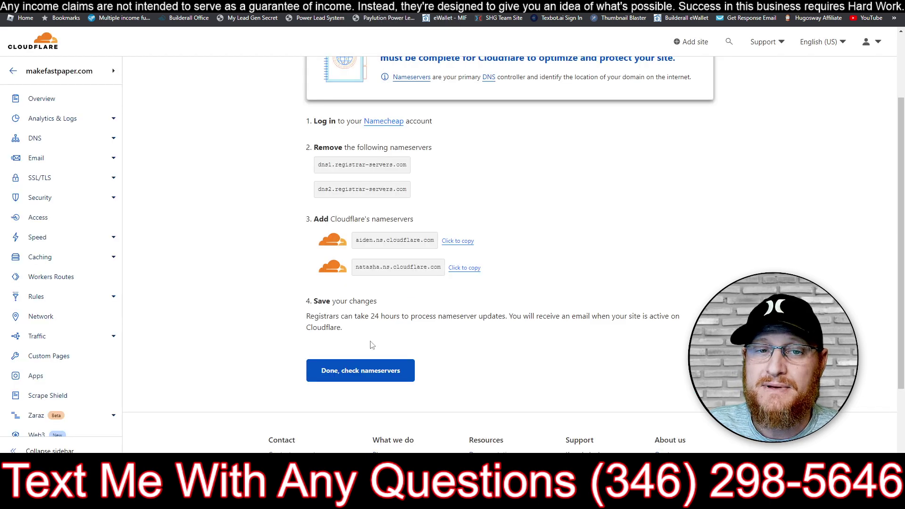
left_click(471, 268)
key("ctrl+shift+Tab")
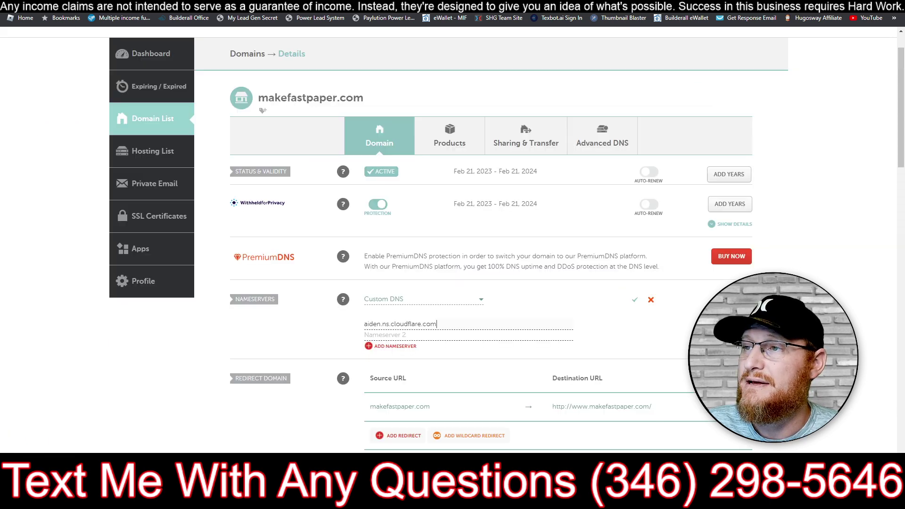
right_click(415, 337)
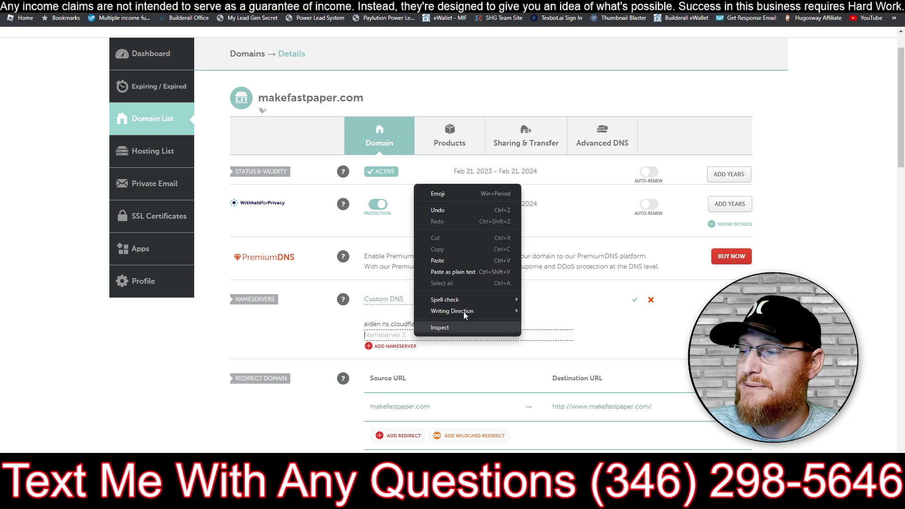
left_click(438, 261)
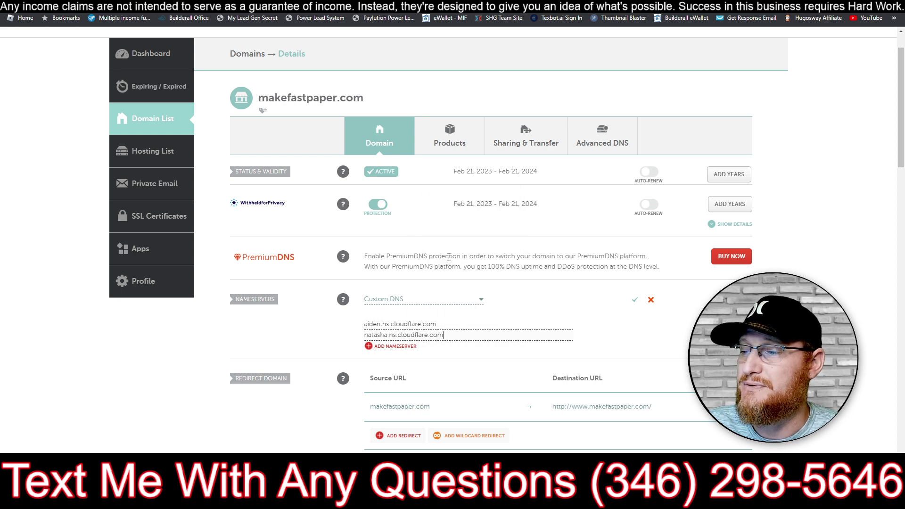
left_click(635, 301)
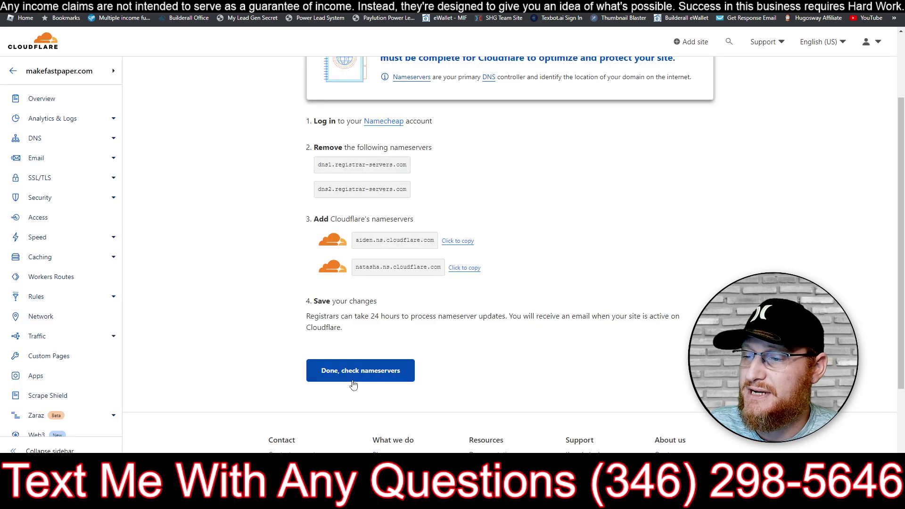
Submit the Cloudflare nameserver check and start a new page rule for makefastpaper.com.
left_click(385, 379)
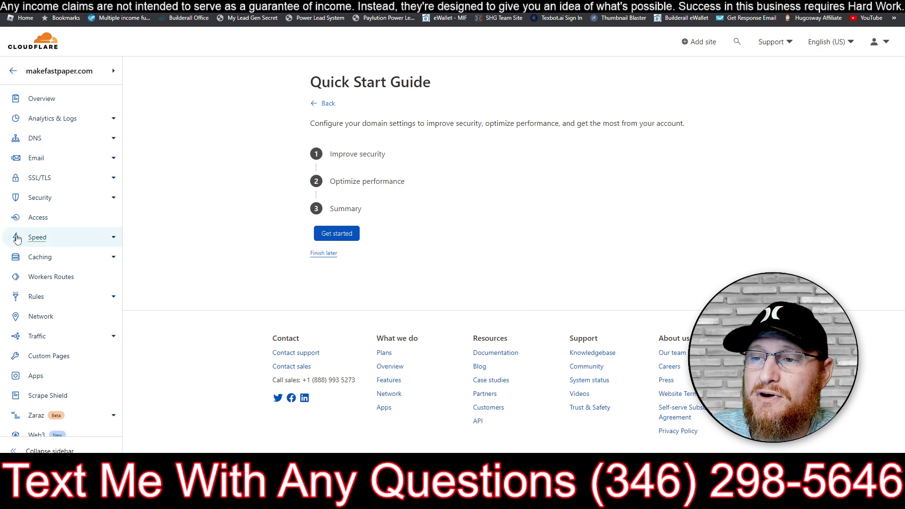
left_click(37, 298)
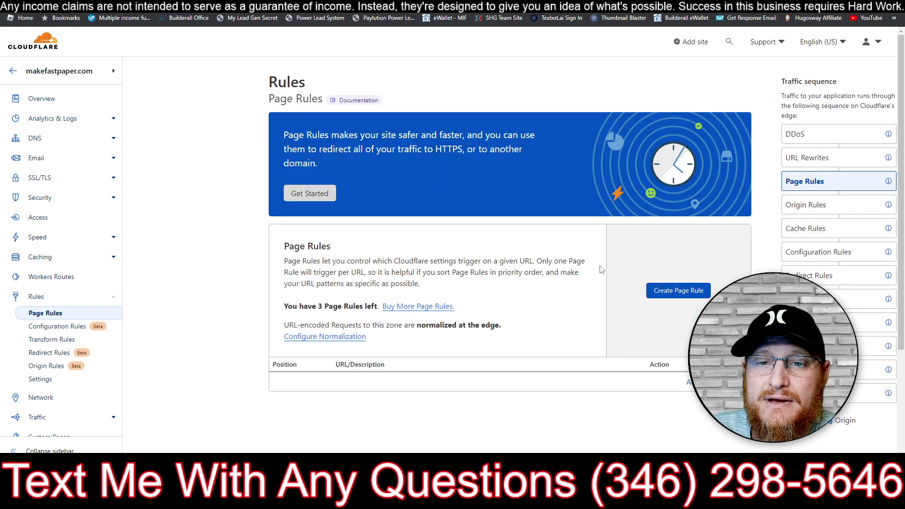
left_click(669, 293)
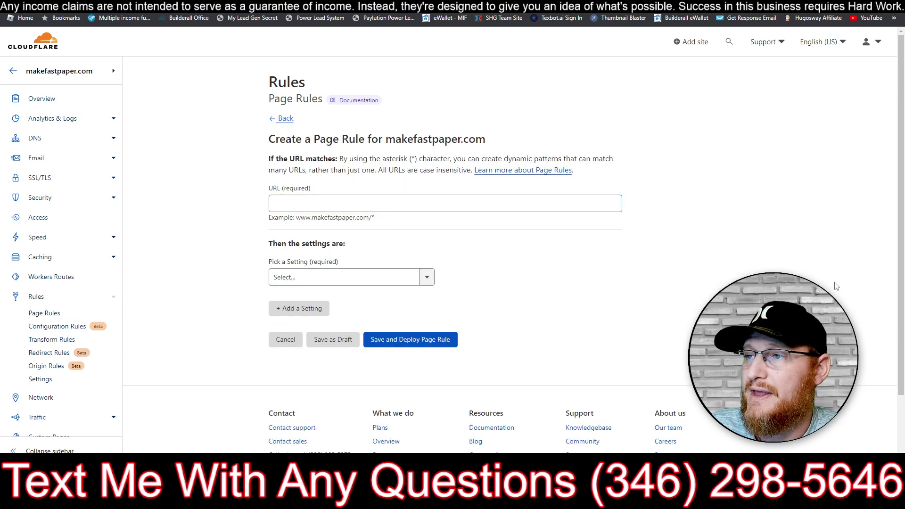
left_click(429, 204)
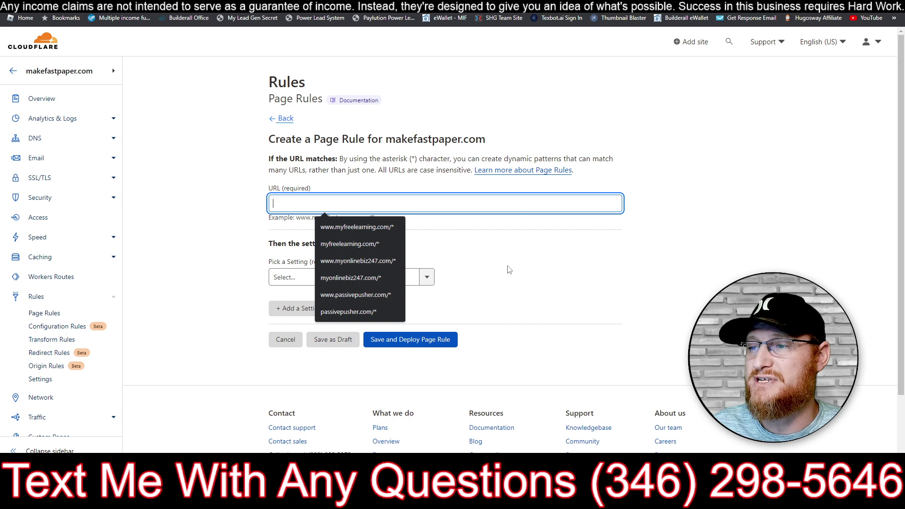
type("www.mak")
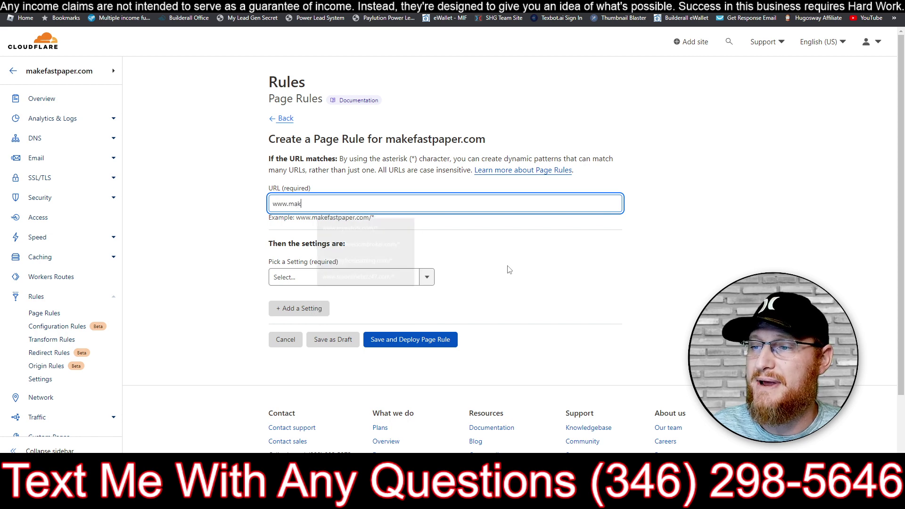
type("efastpaper.com/*")
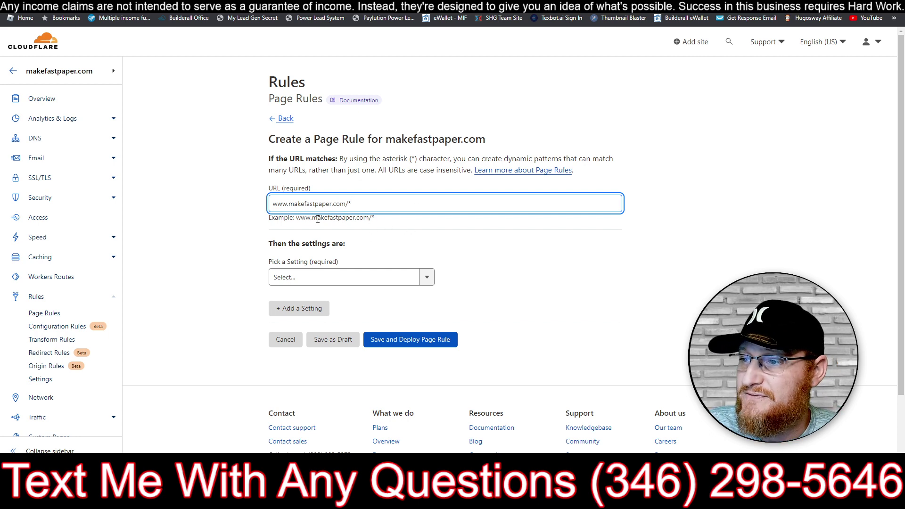
left_click_drag(370, 218, 373, 218)
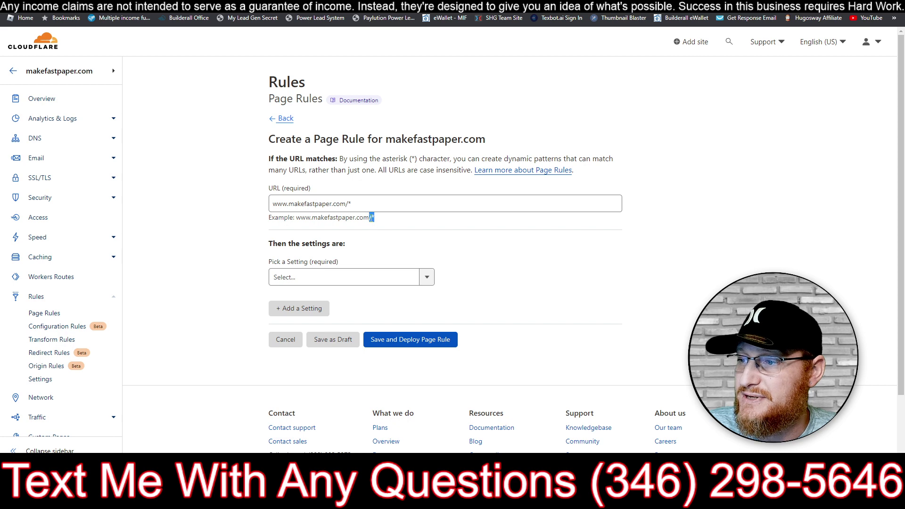
left_click(384, 224)
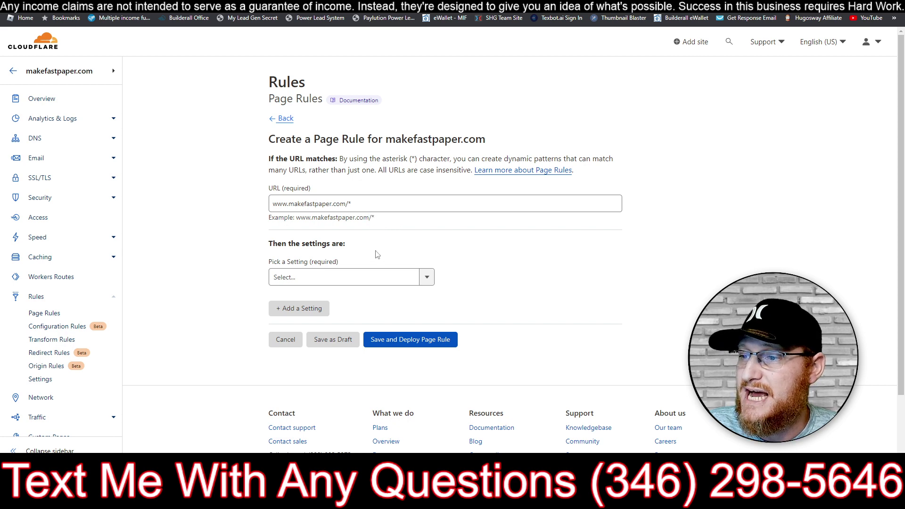
Set the www page rule to Forwarding URL with status code 301 - Permanent Redirect.
left_click(425, 275)
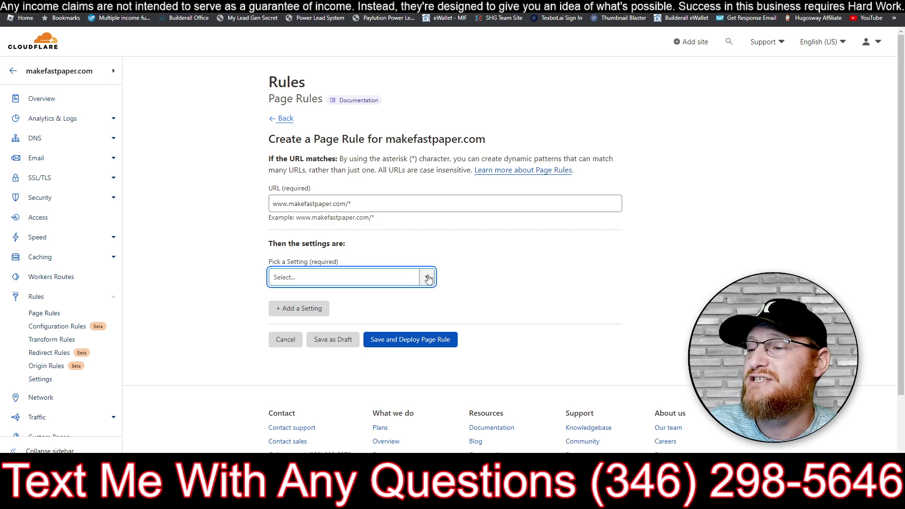
left_click(429, 278)
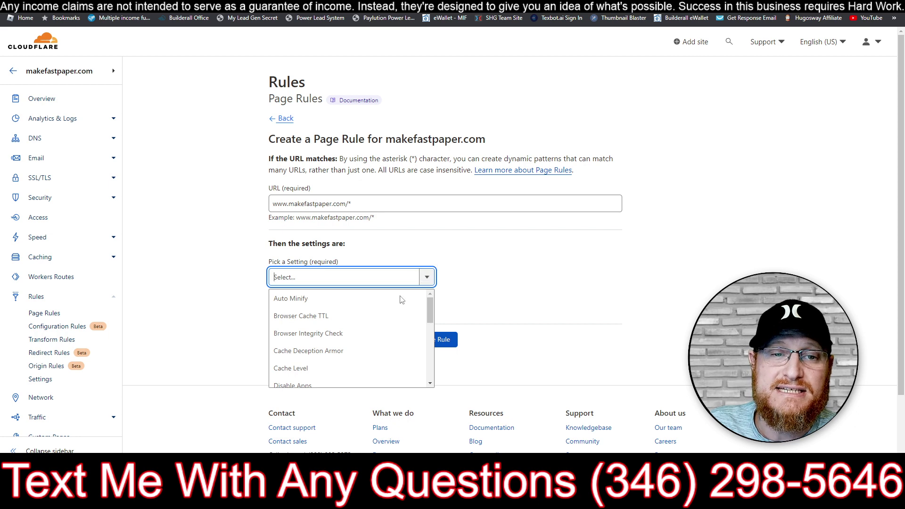
scroll(378, 316, "down", 3)
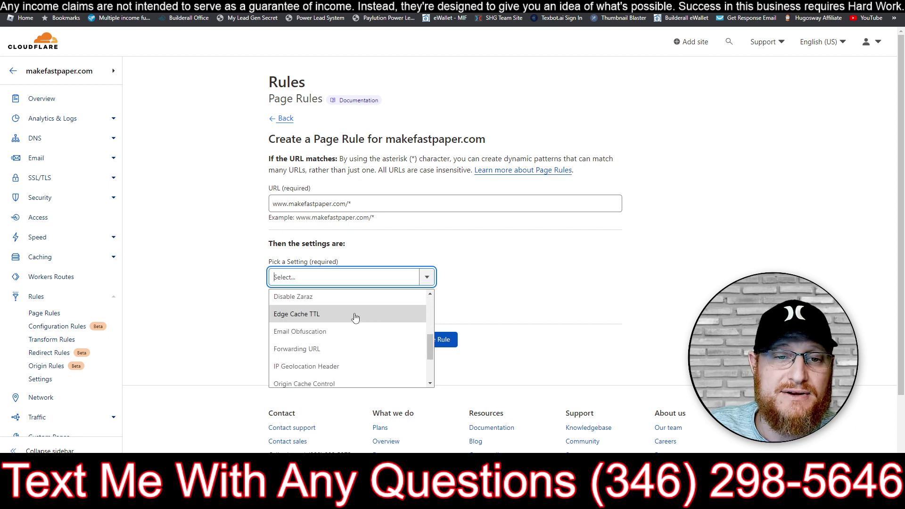
left_click(333, 348)
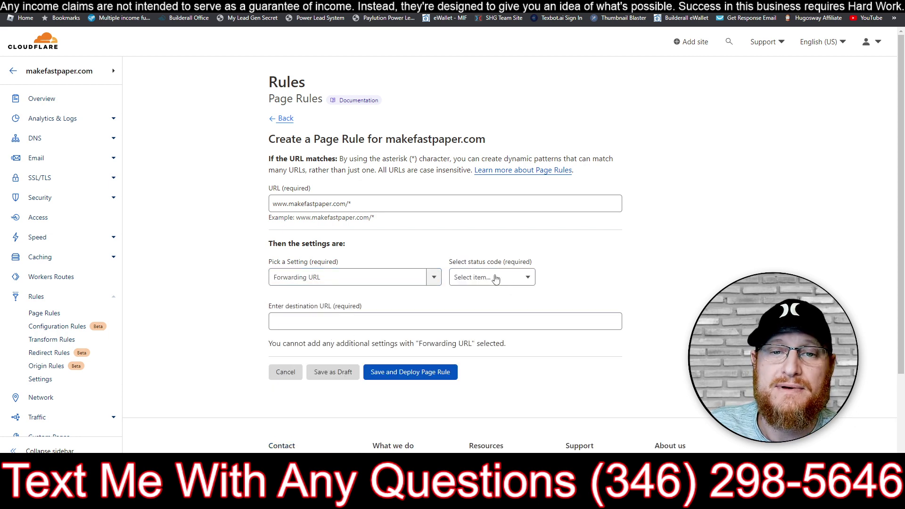
left_click(528, 279)
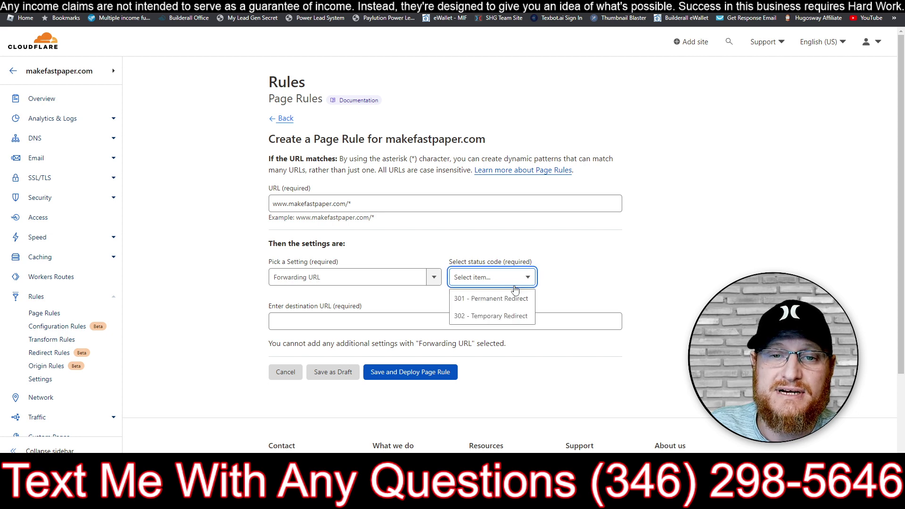
left_click(515, 305)
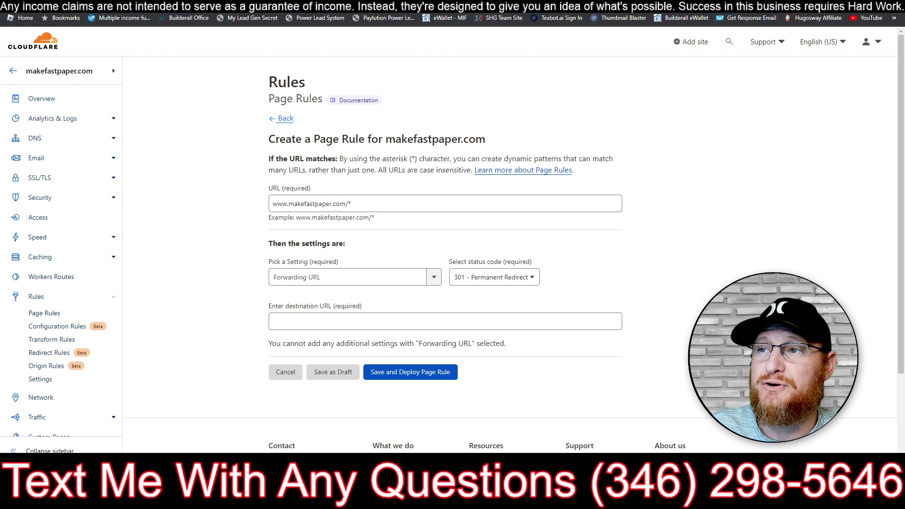
Copy the Powerline Landing Page link from LiveGood, paste it as the www rule's destination URL in Cloudflare, and deploy the rule.
key("ctrl+Tab")
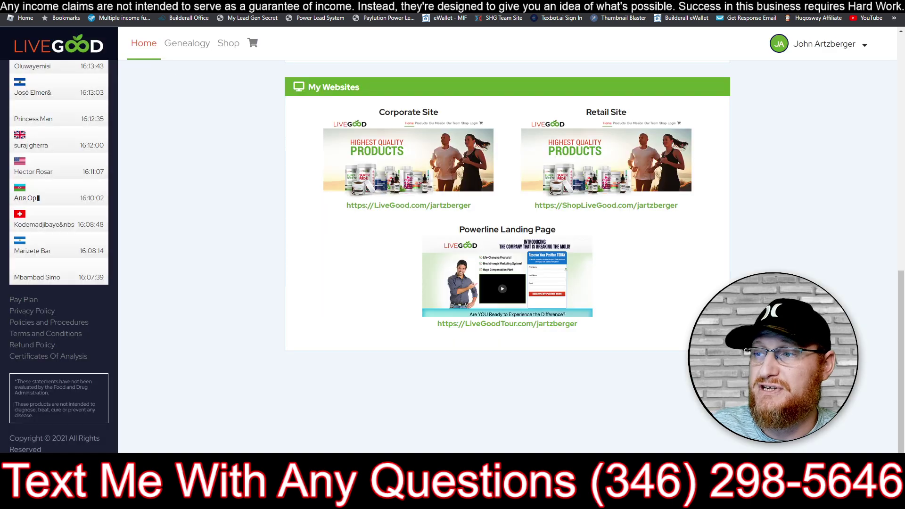
right_click(498, 325)
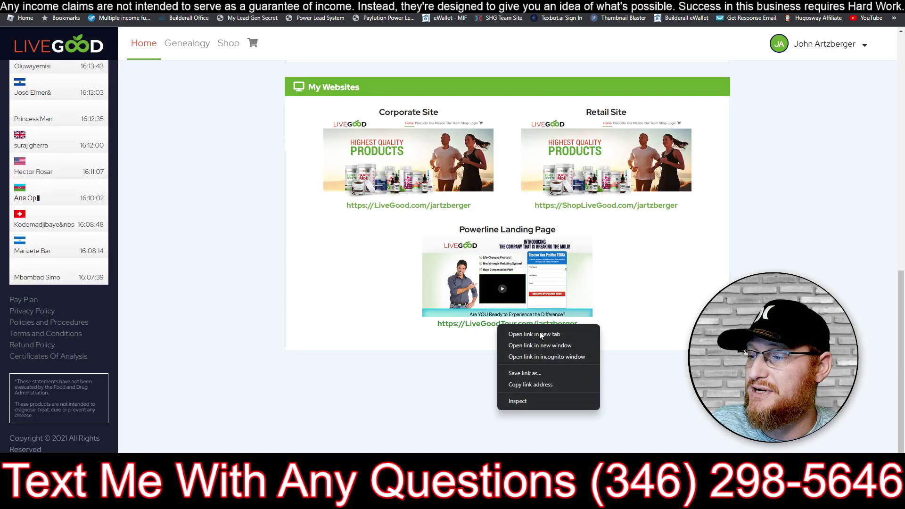
left_click(537, 386)
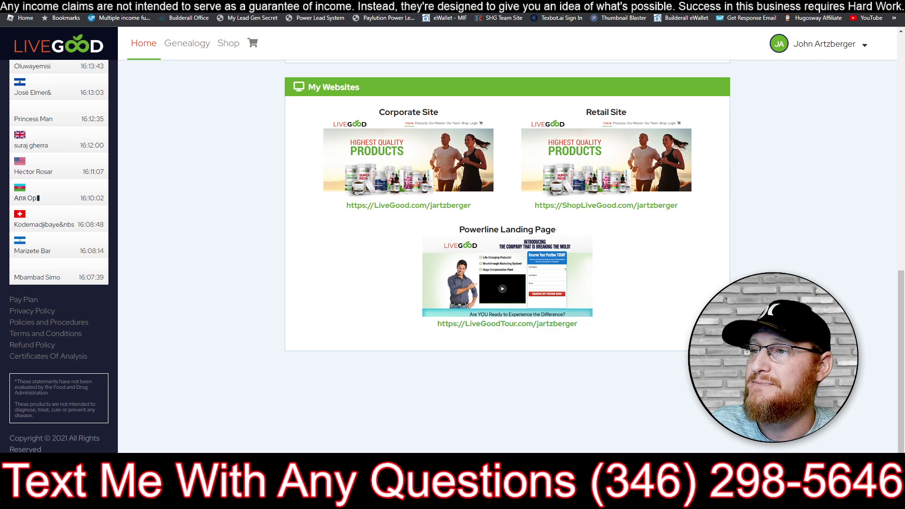
key("ctrl+Tab")
left_click(326, 321)
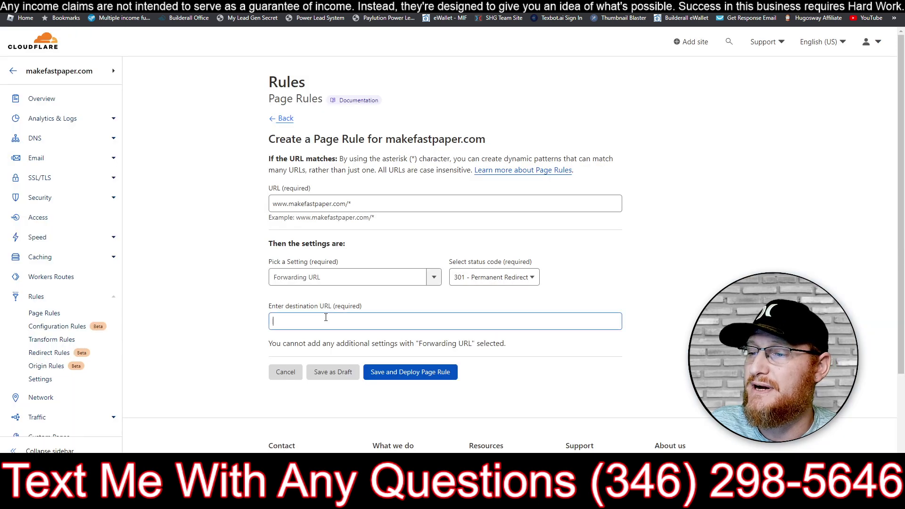
right_click(326, 319)
left_click(361, 241)
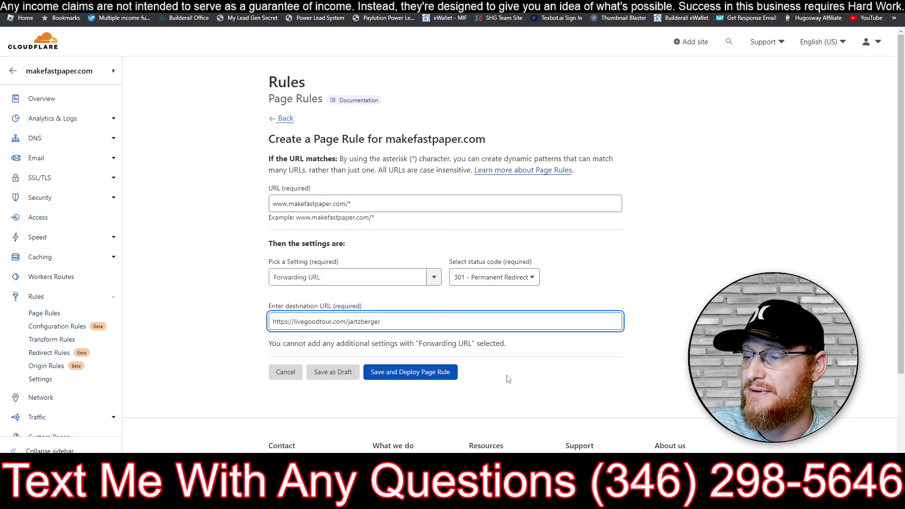
left_click(420, 373)
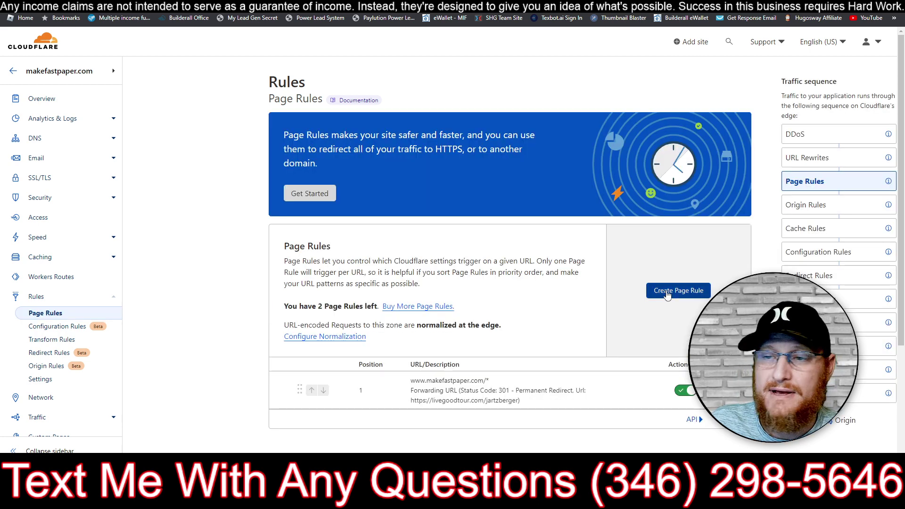
Create a second page rule with the URL pattern makefastpaper.com/*.
left_click(667, 291)
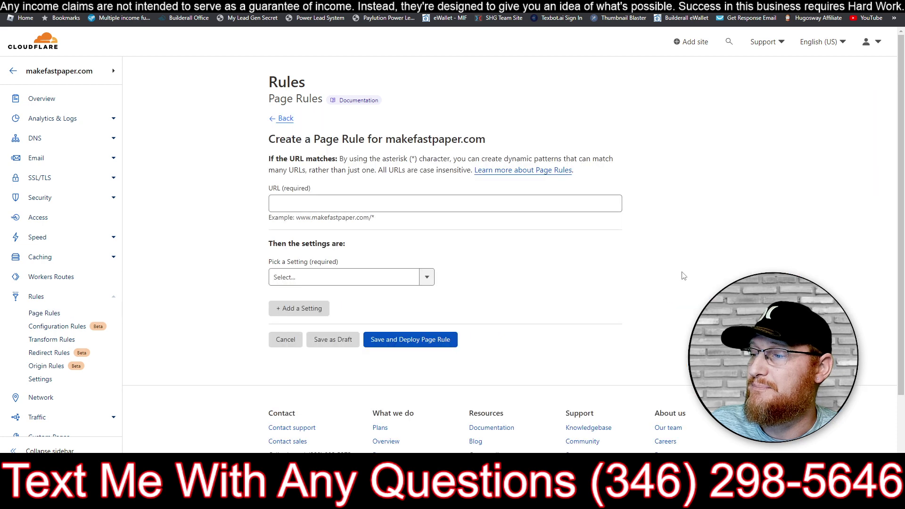
left_click(326, 202)
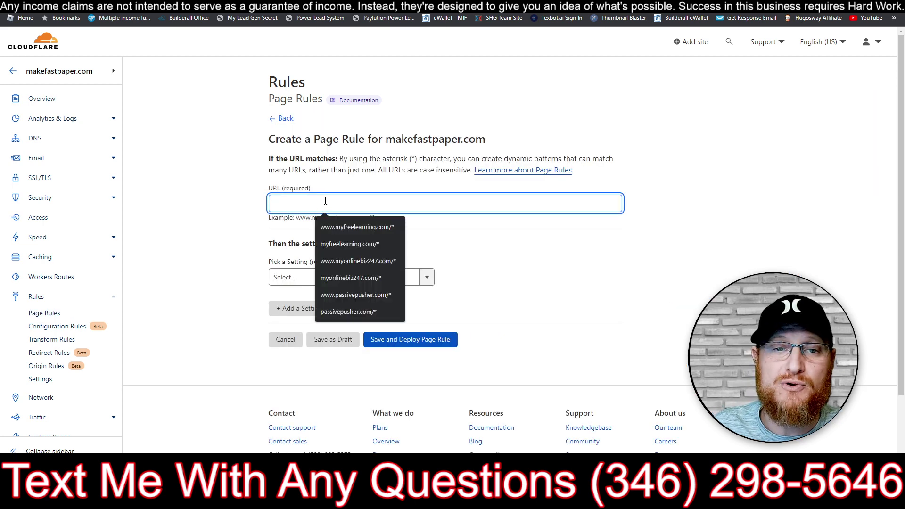
type("ma")
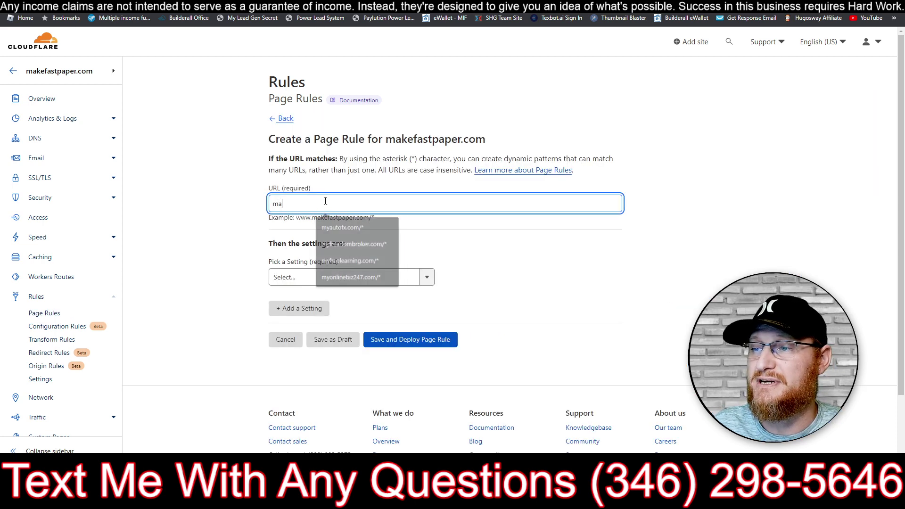
type("kefastpaper.com")
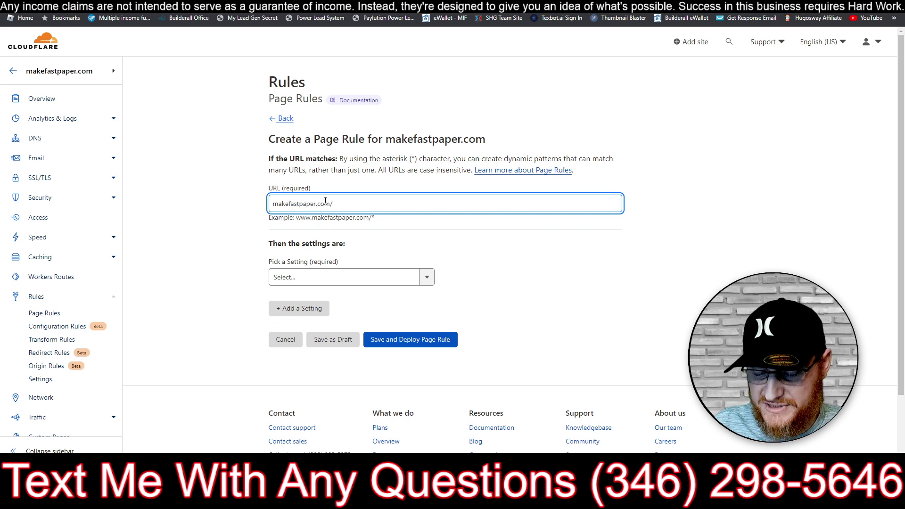
type("/*")
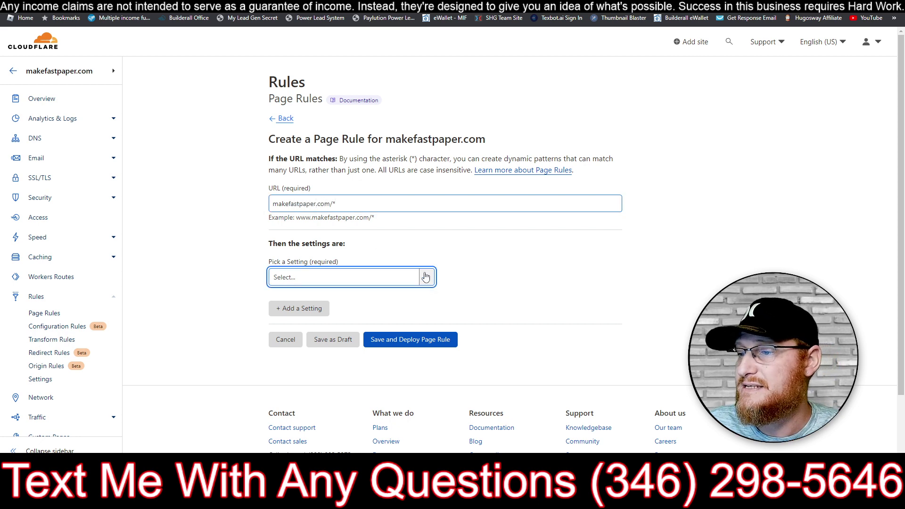
Set the second page rule to Forwarding URL with status code 301 - Permanent Redirect.
left_click(345, 278)
scroll(340, 309, "down", 3)
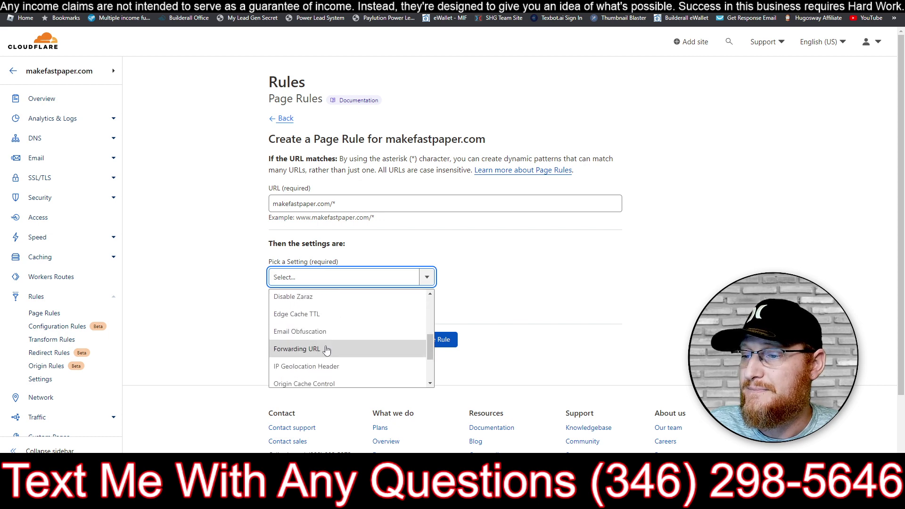
left_click(317, 349)
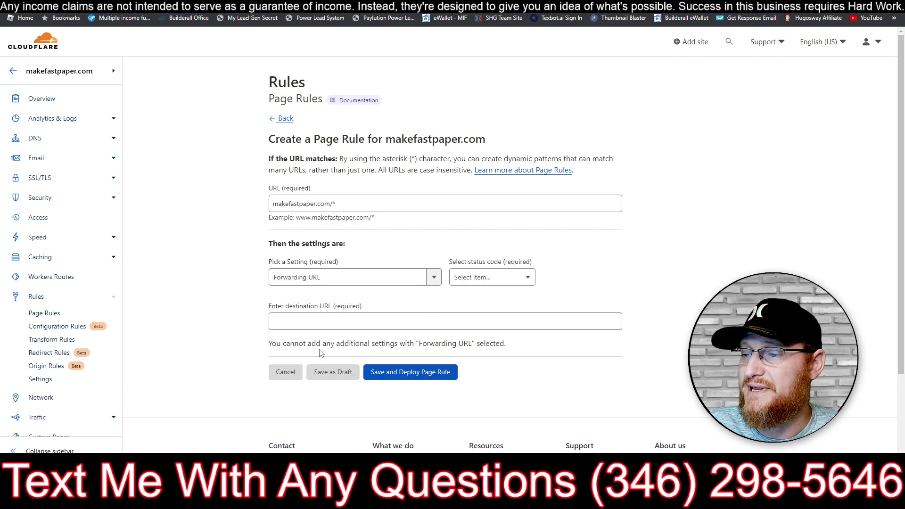
left_click(525, 279)
left_click(488, 298)
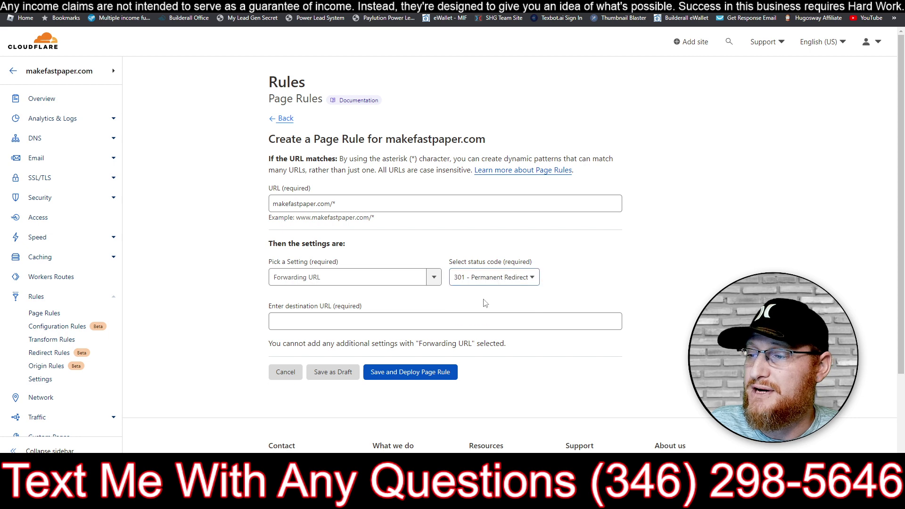
Paste the copied LiveGood landing page link as the second rule's destination URL, deploy it, and check the page rules list.
left_click(349, 325)
right_click(348, 325)
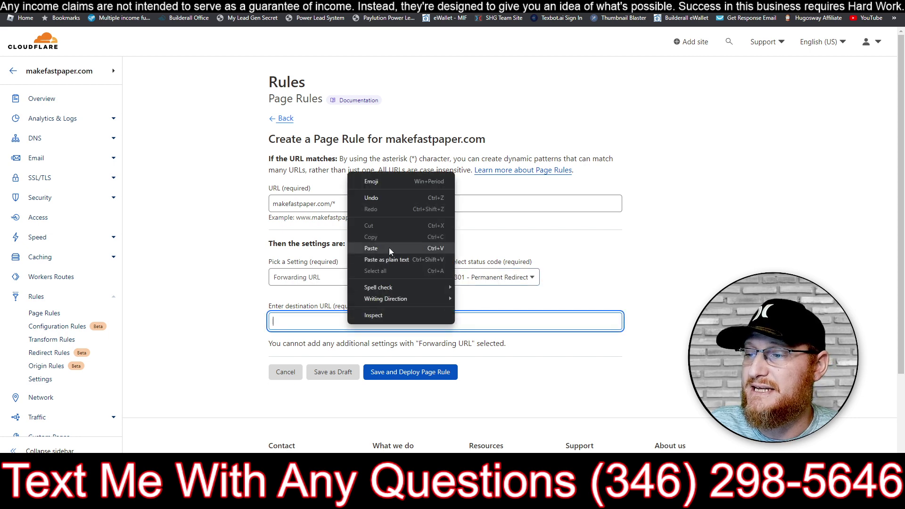
left_click(389, 247)
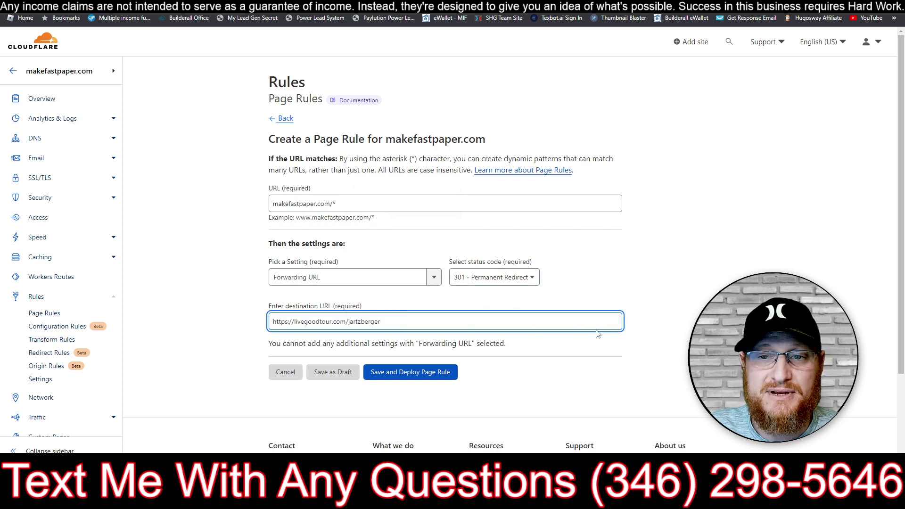
left_click(407, 373)
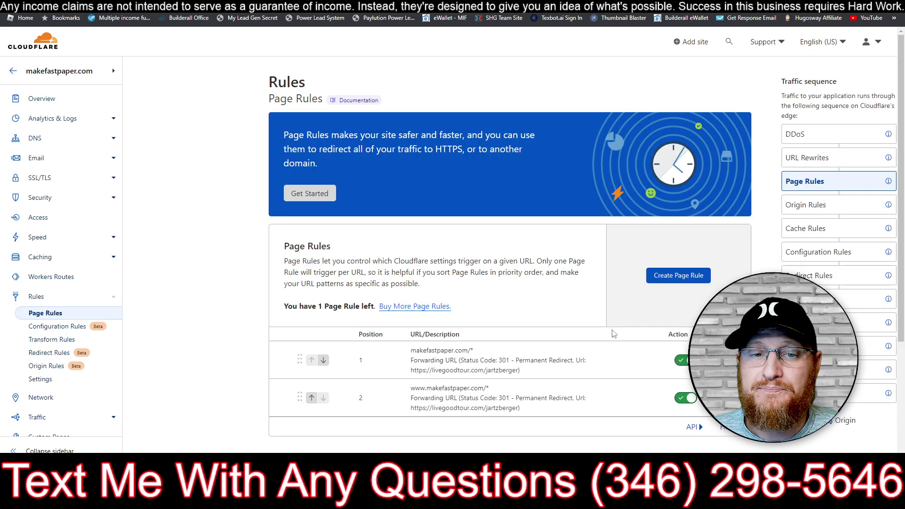
scroll(614, 334, "down", 4)
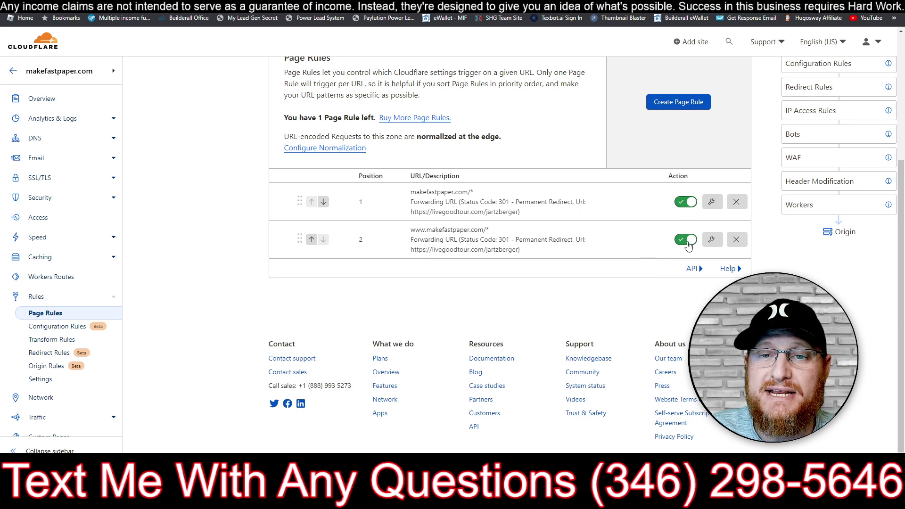
scroll(581, 256, "up", 4)
scroll(581, 256, "up", 1)
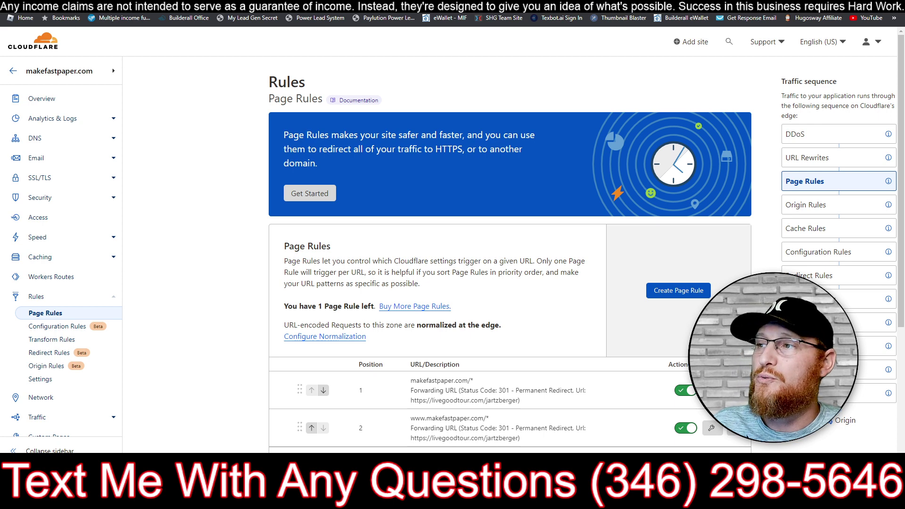
key("ctrl+t")
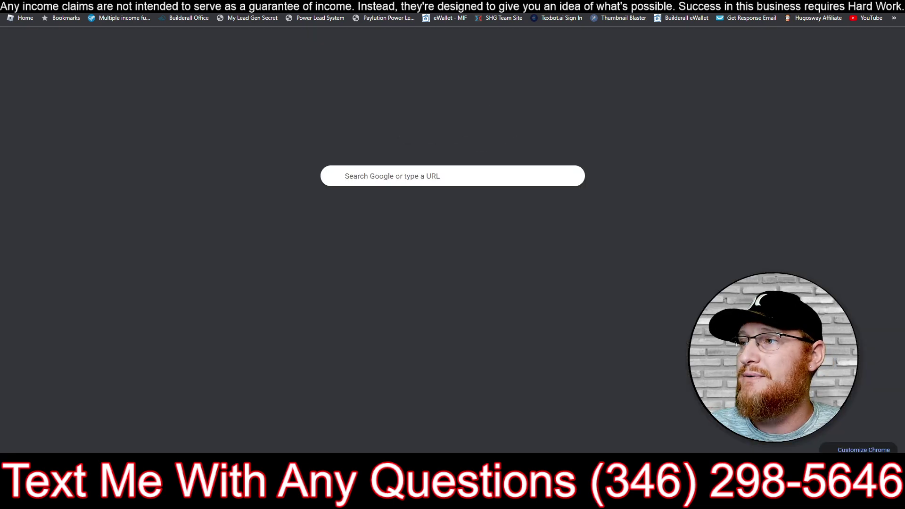
type("www.")
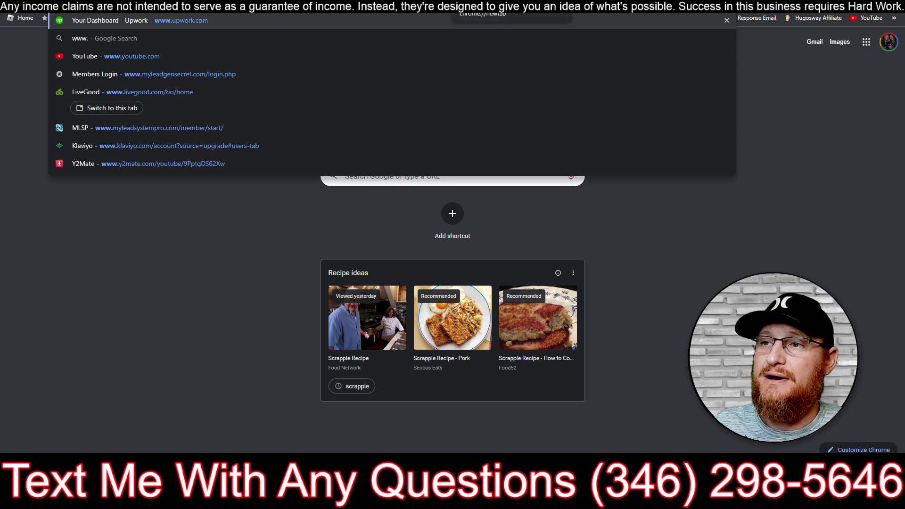
type("makefast")
type("cash.com")
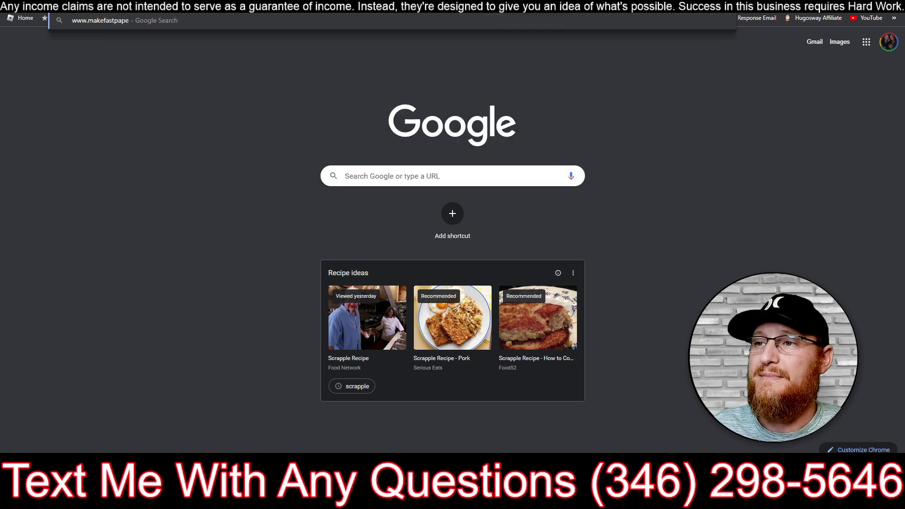
key("Return")
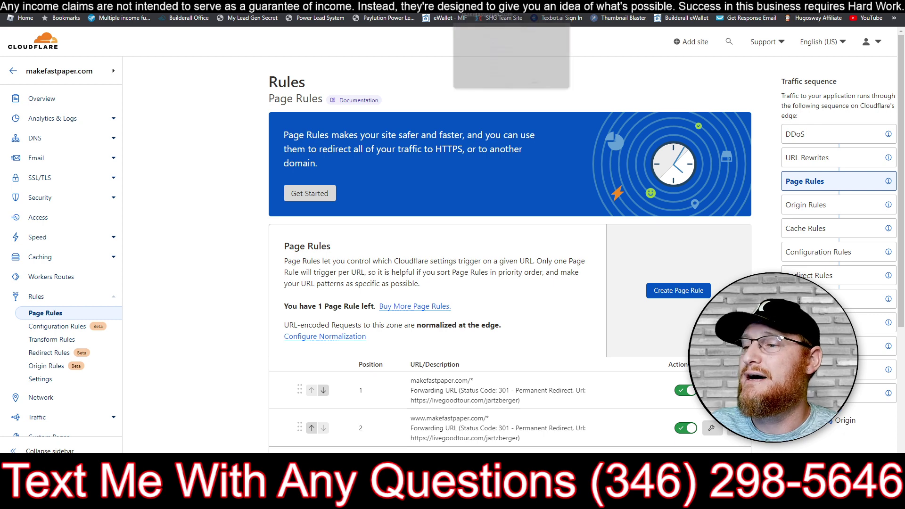
left_click(486, 6)
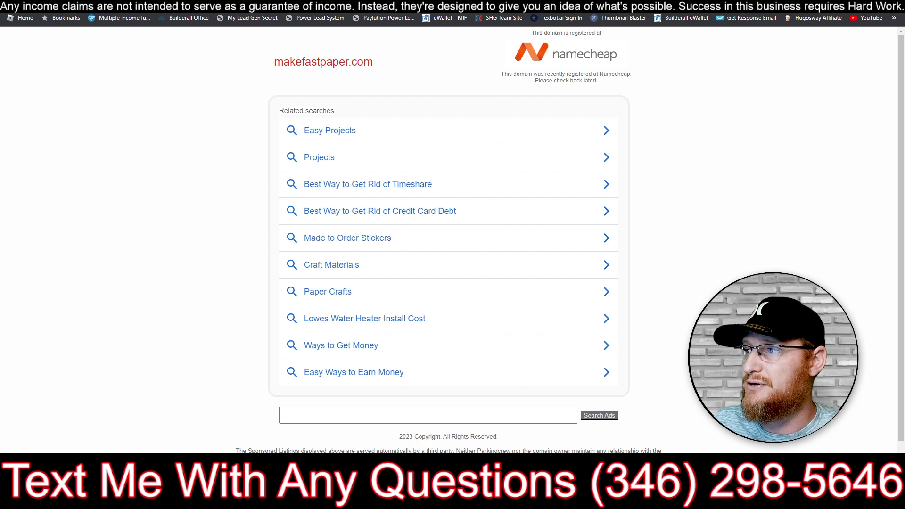
key("ctrl+t")
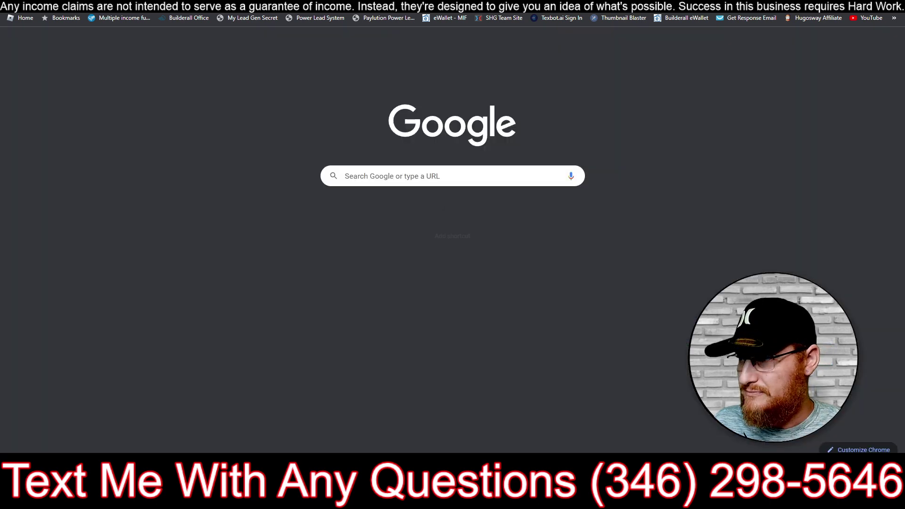
type("www.makef")
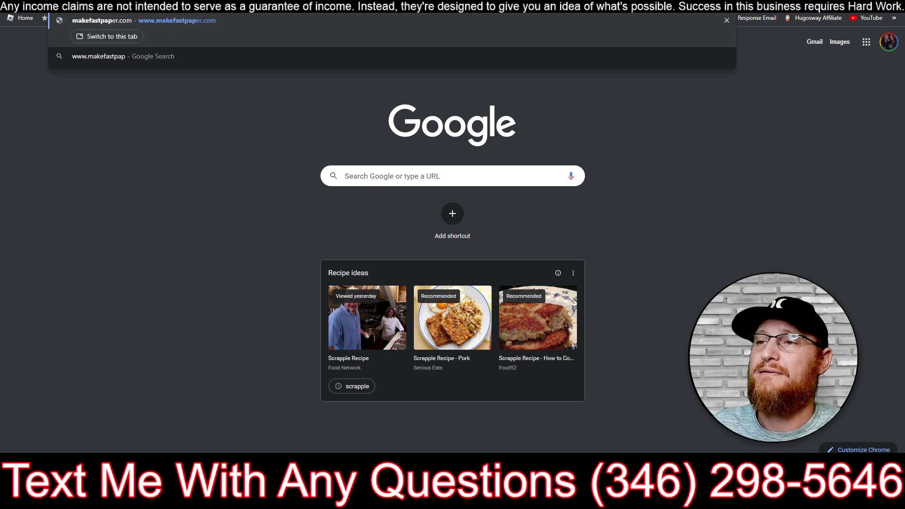
key("Escape")
key("ctrl+w")
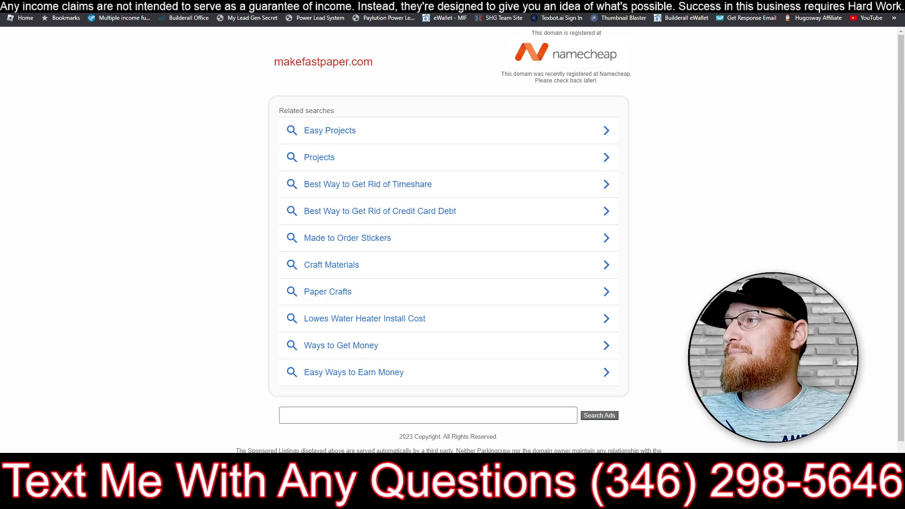
Revisit the Cloudflare page rules, the LiveGood My Websites section and the YouTube channel page.
key("ctrl+w")
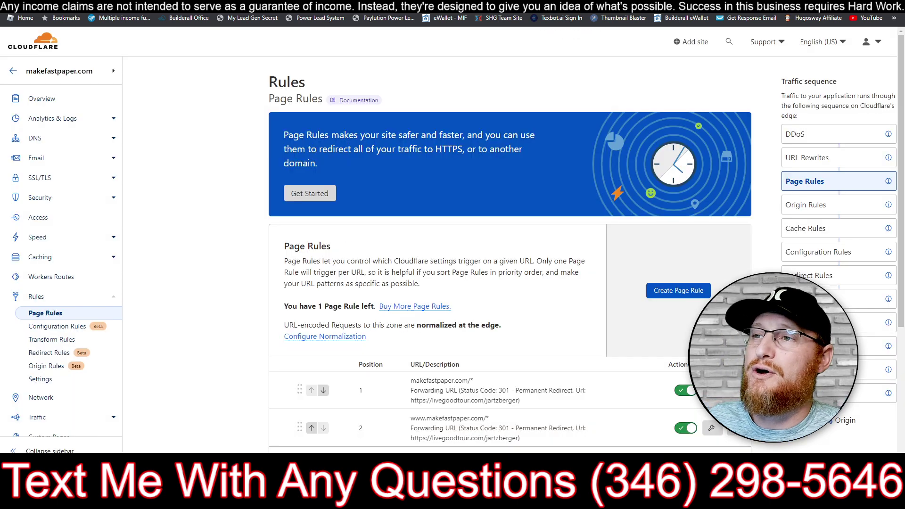
key("ctrl+w")
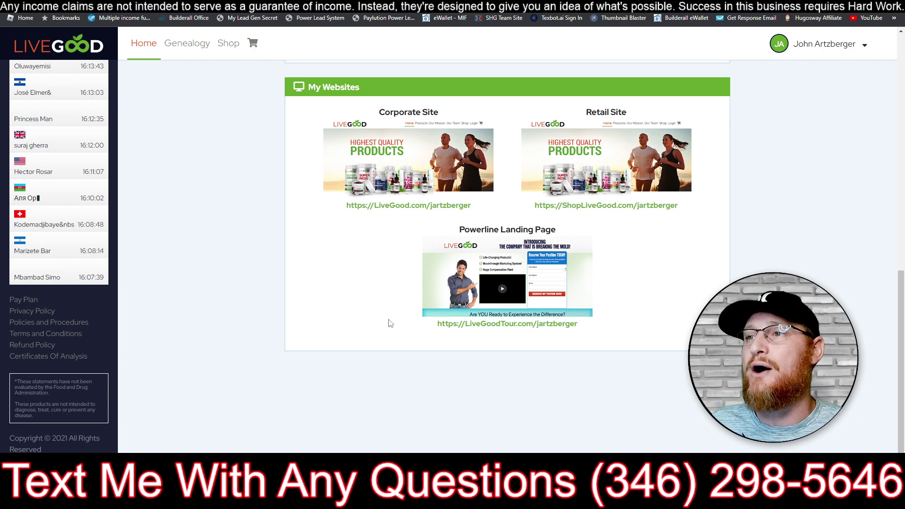
key("ctrl+w")
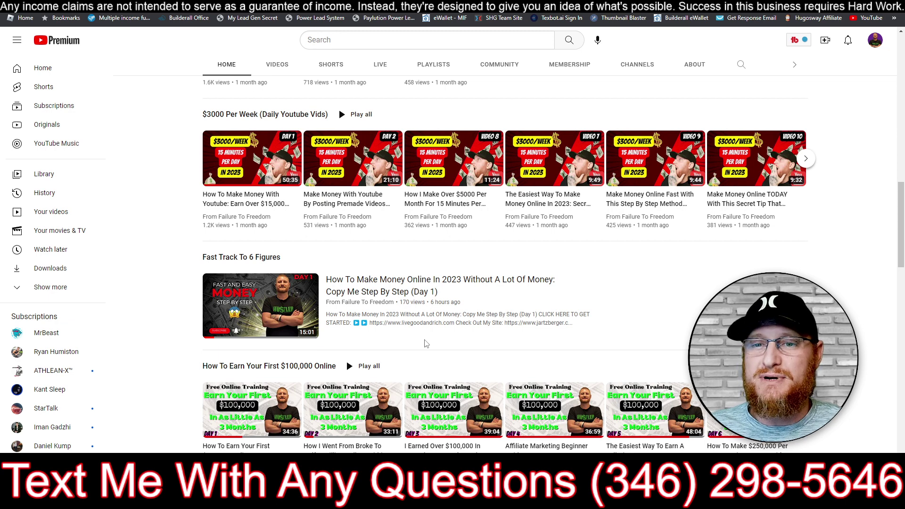
Switch to the Namecheap domain details page and highlight the makefastpaper.com domain name.
key("ctrl+Tab")
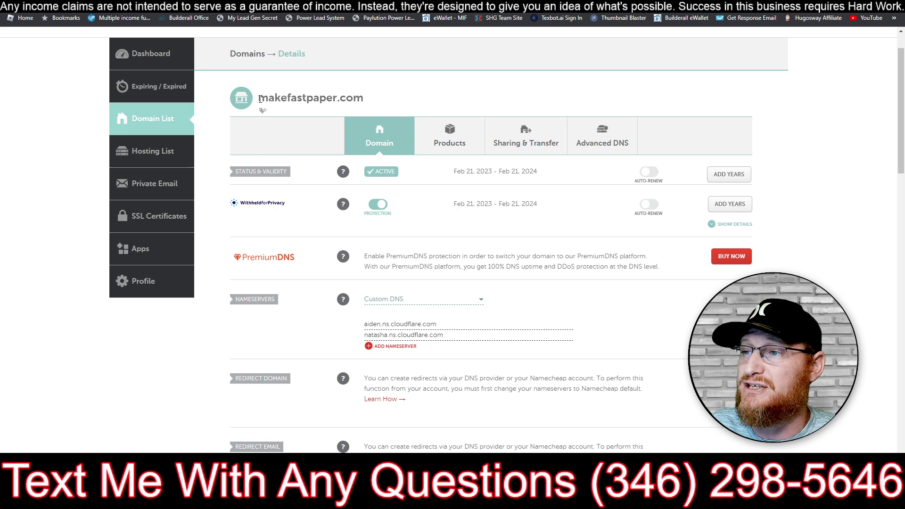
left_click_drag(258, 98, 371, 99)
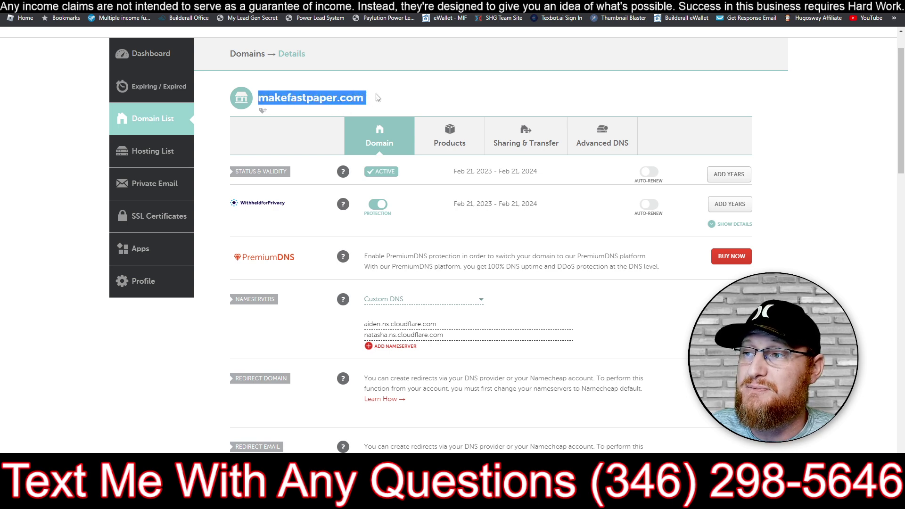
left_click(378, 102)
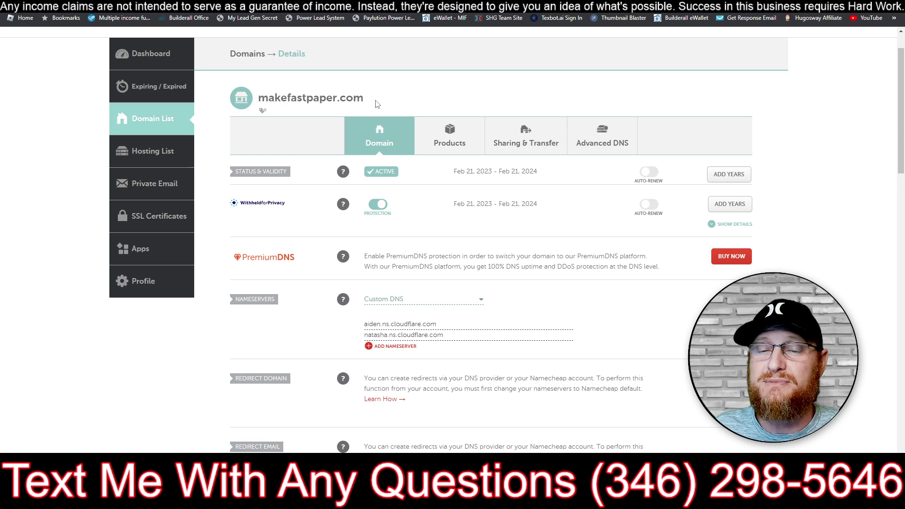
left_click_drag(370, 98, 258, 98)
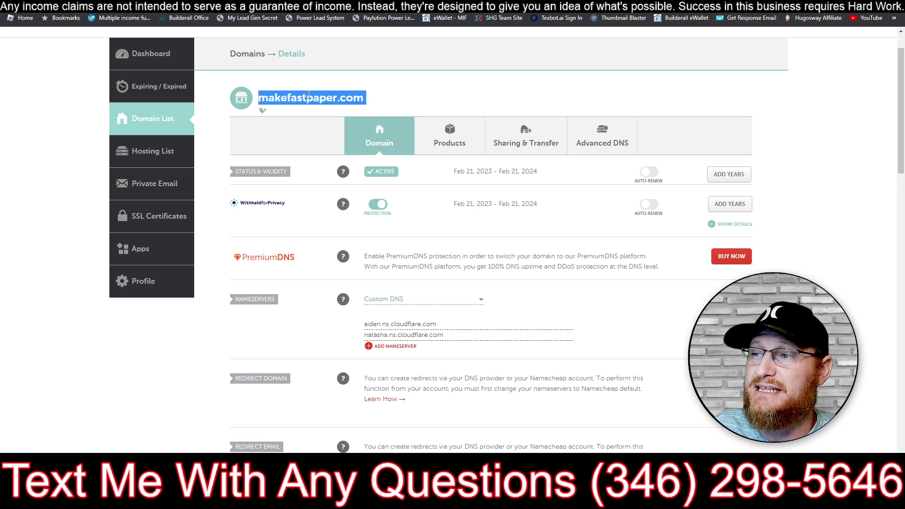
View the LiveGood My Websites section and the Day 1 video under Fast Track To 6 Figures on the YouTube channel.
key("ctrl+Tab")
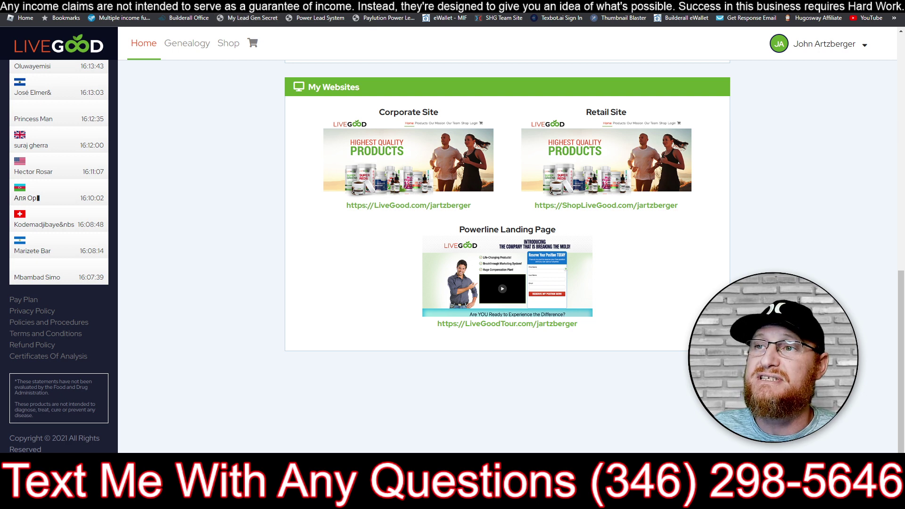
key("ctrl+Tab")
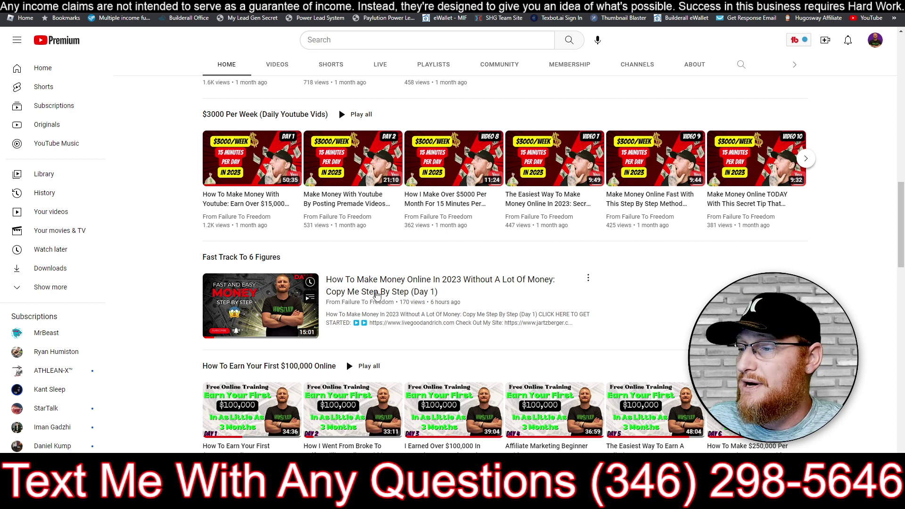
mouse_move(376, 295)
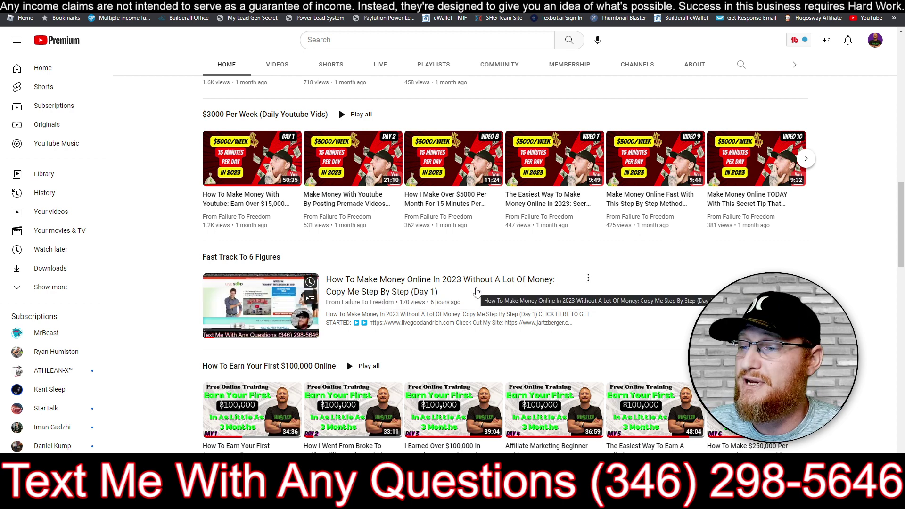